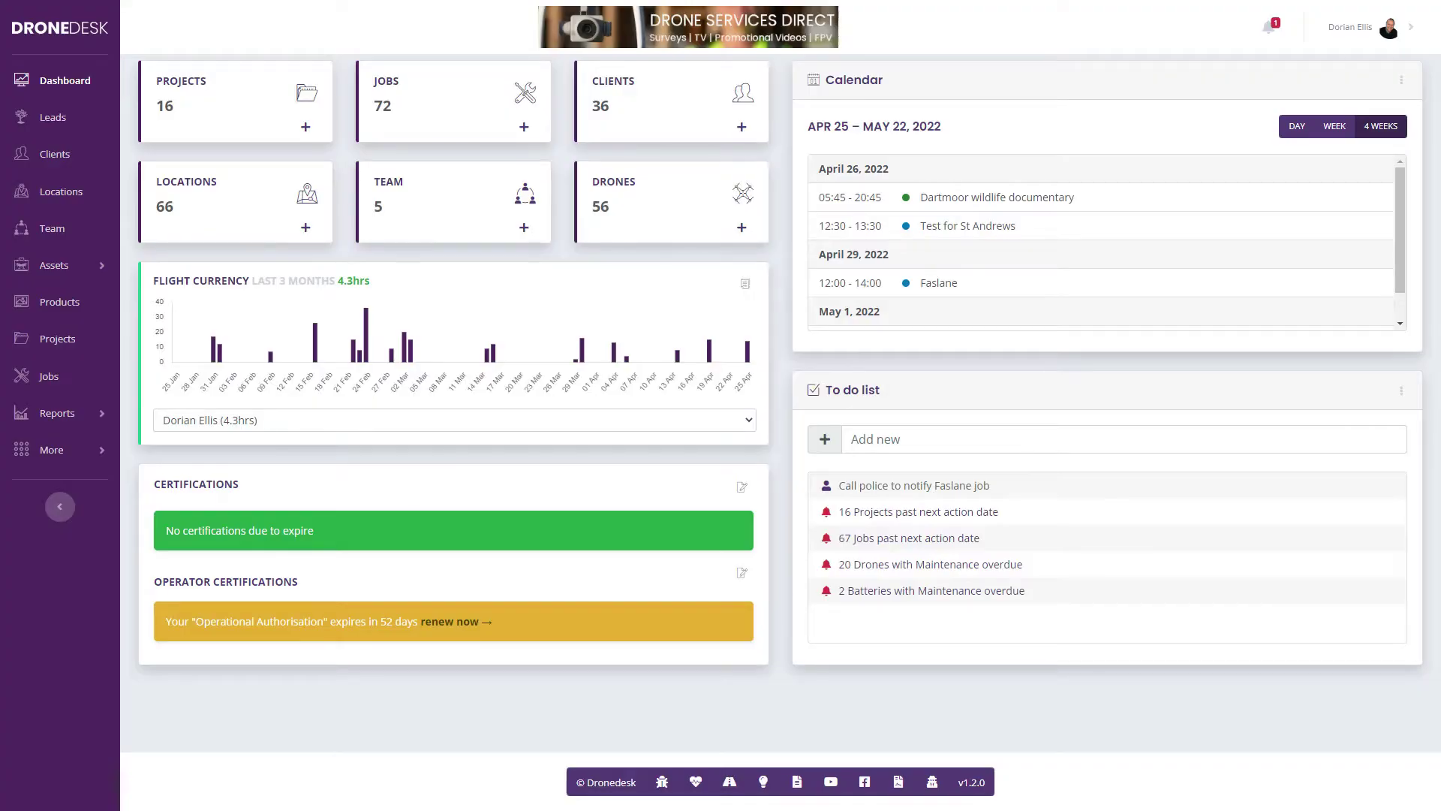
Start a new location record from the Locations card on the dashboard
{"action": "left_click", "coordinate": [306, 228]}
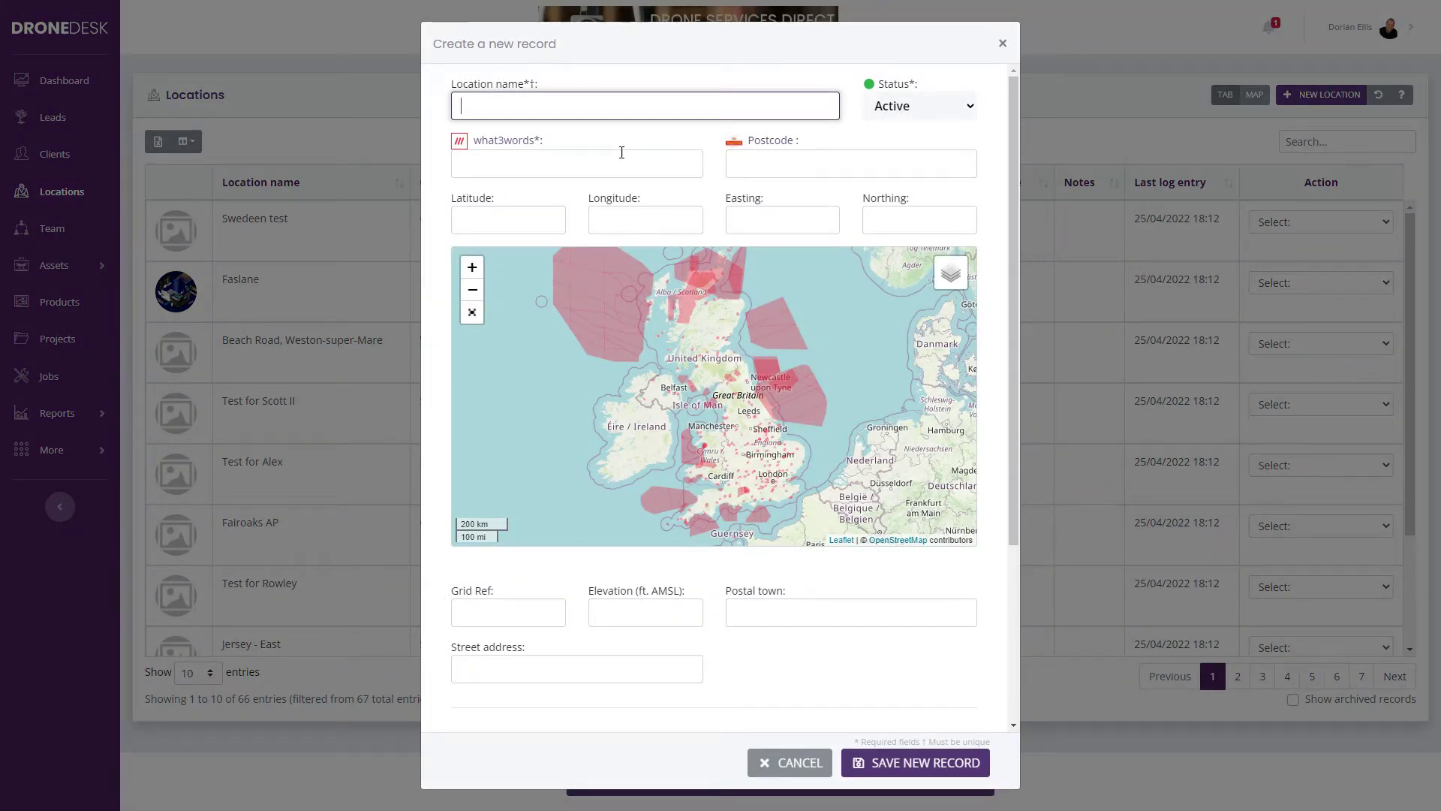
Enter 'My new location for example' as the location name
{"action": "type", "text": "My new location for example"}
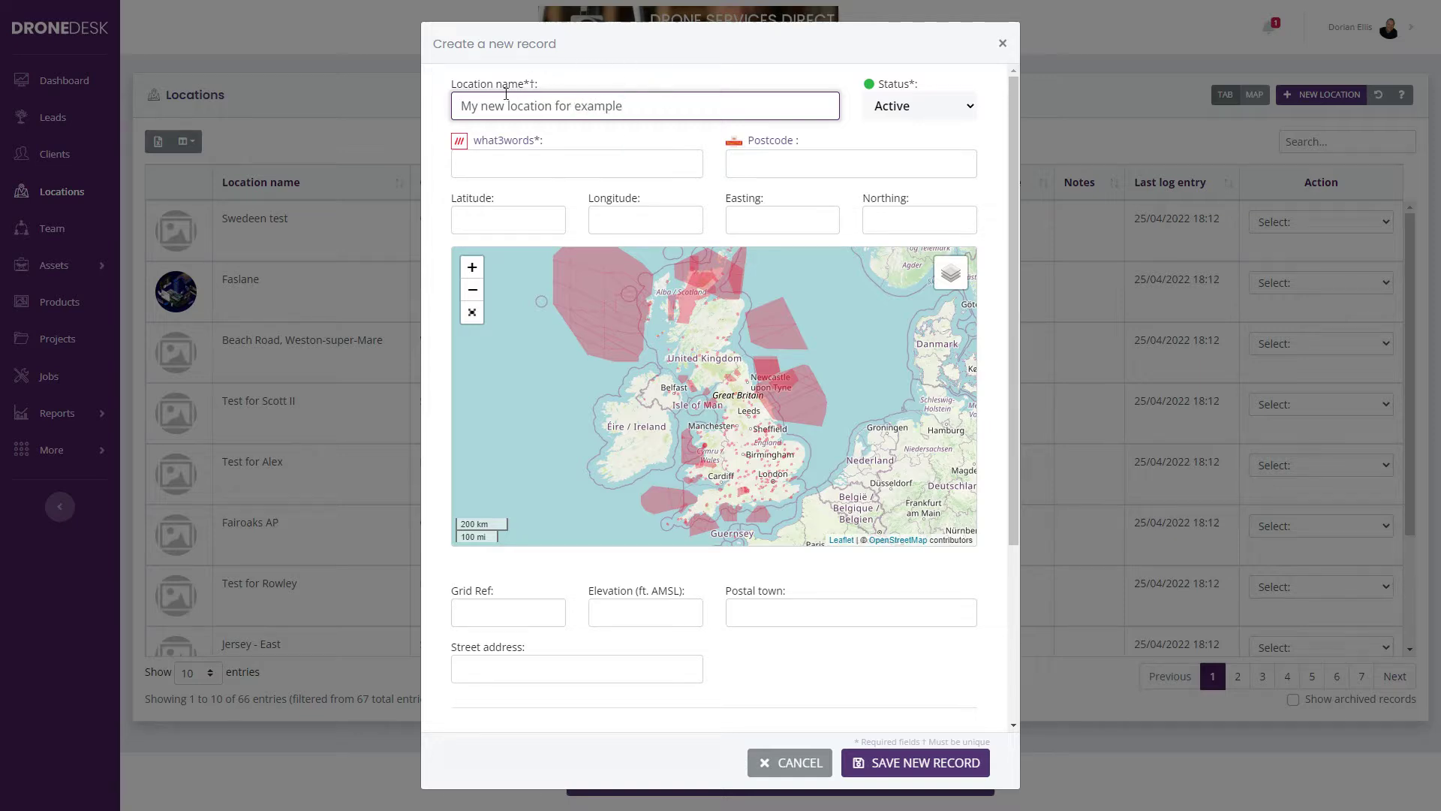
{"action": "left_click_drag", "start_coordinate": [524, 86], "coordinate": [537, 90]}
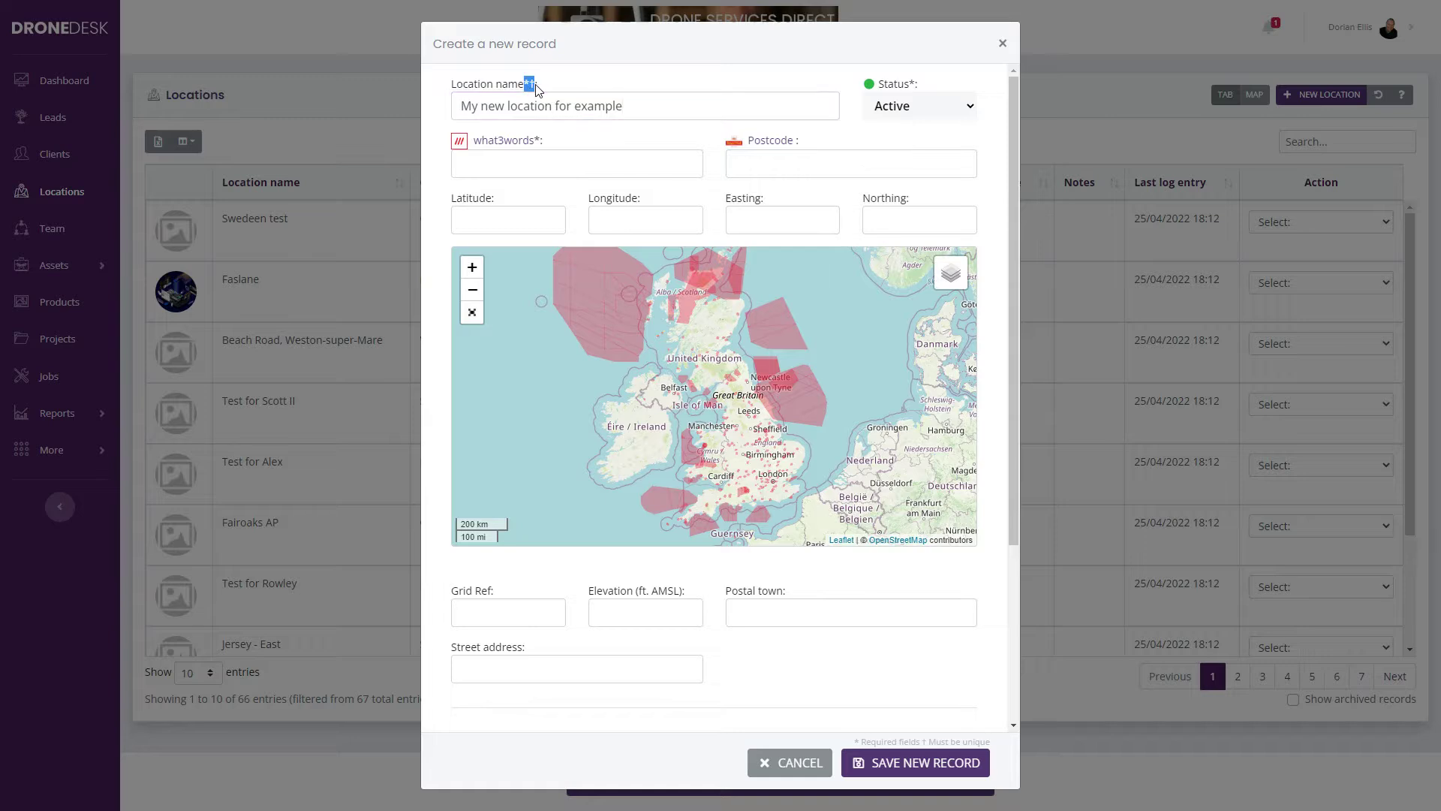
{"action": "left_click", "coordinate": [533, 85]}
{"action": "left_click", "coordinate": [665, 92]}
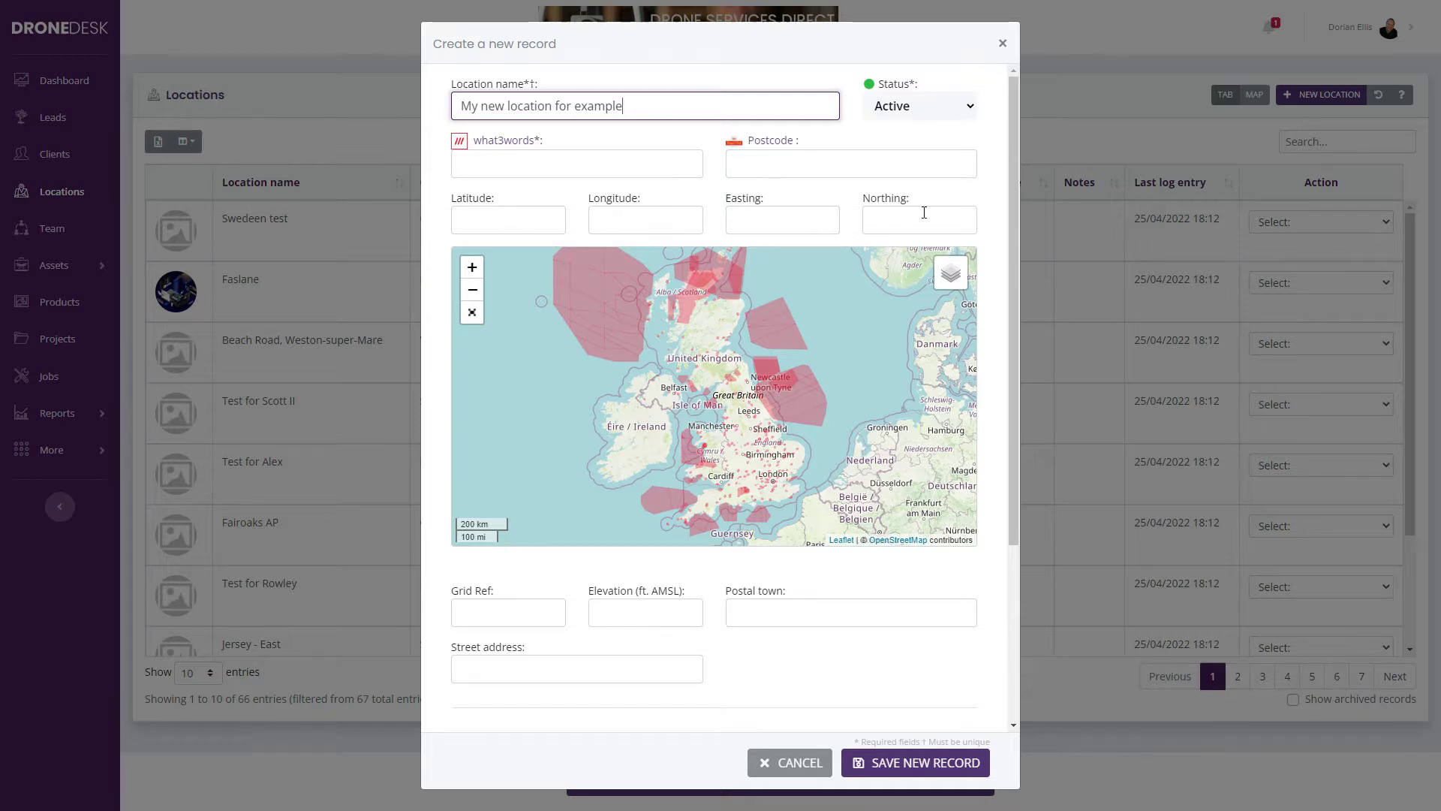
On the what3words map, pin a point near Burton and copy ///sulk.vibe.drama
{"action": "left_click", "coordinate": [499, 146]}
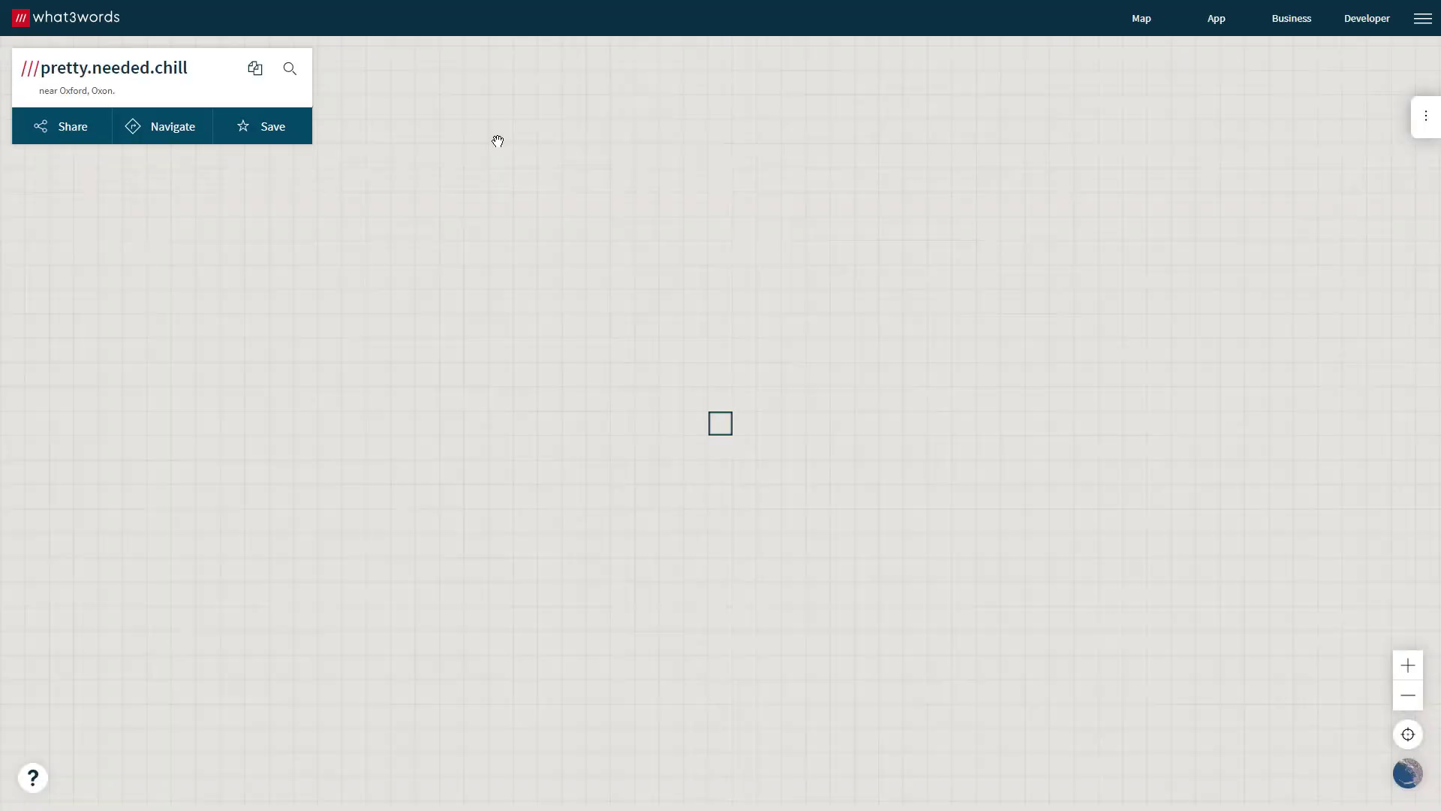
{"action": "scroll", "coordinate": [554, 369], "scroll_direction": "down", "scroll_amount": 5}
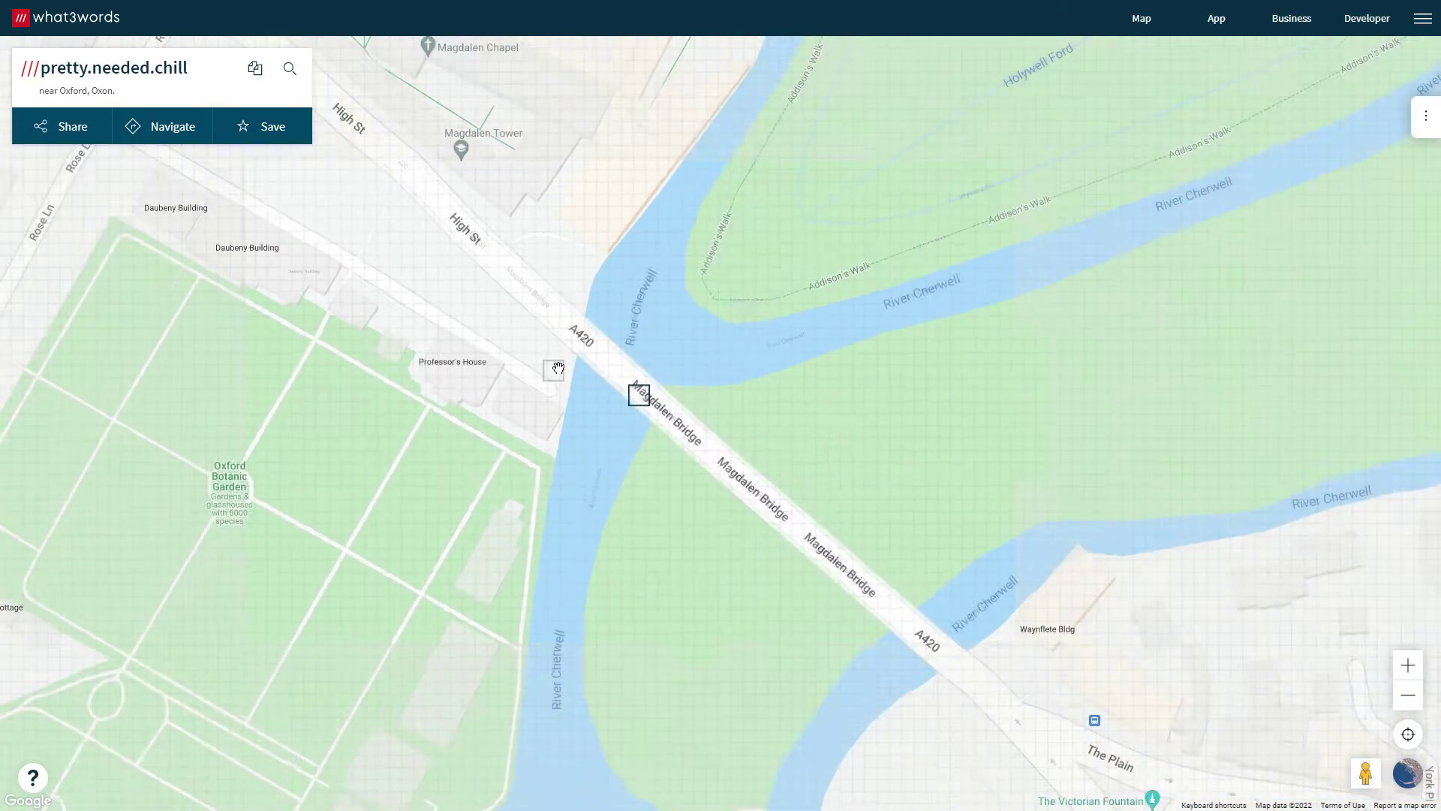
{"action": "scroll", "coordinate": [558, 367], "scroll_direction": "down", "scroll_amount": 6}
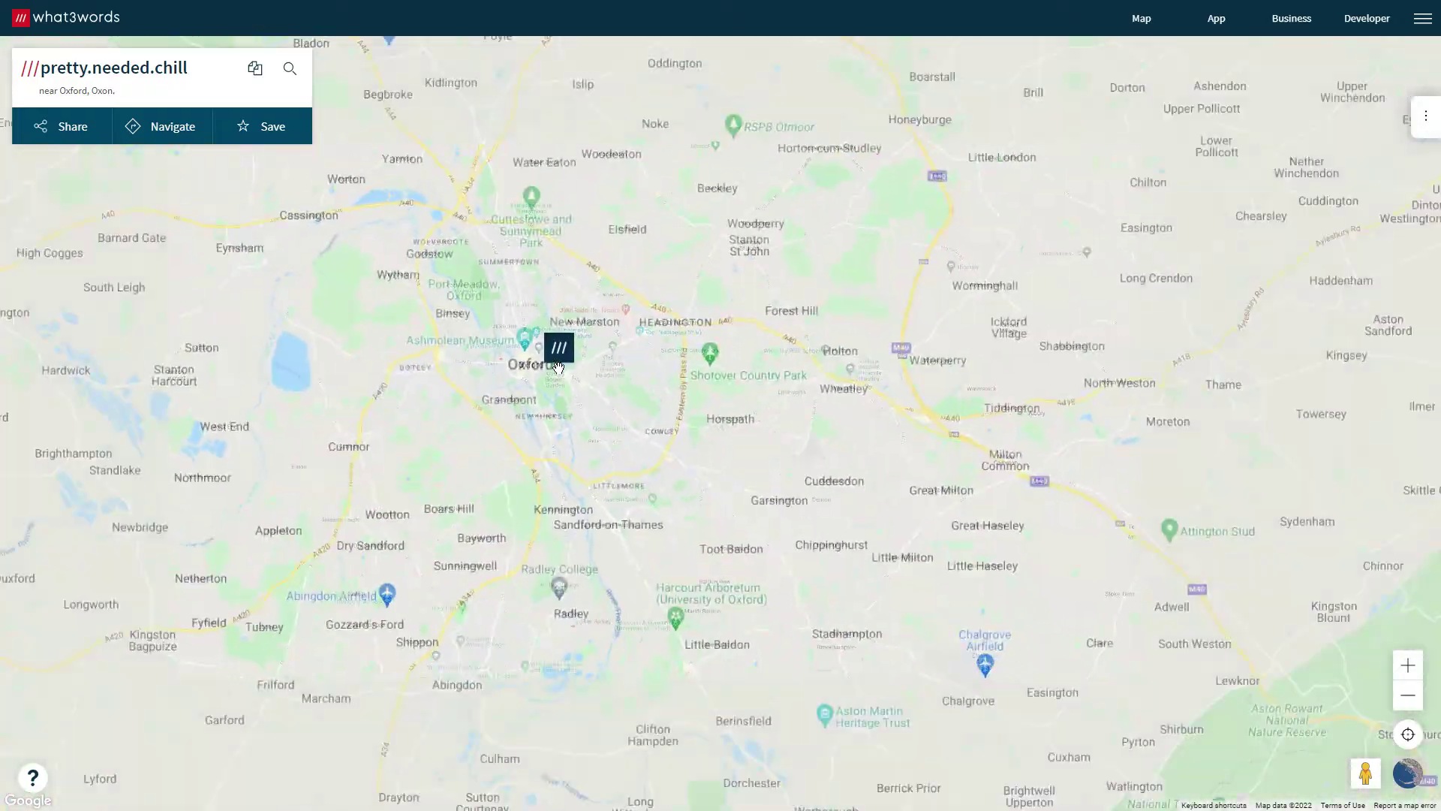
{"action": "scroll", "coordinate": [557, 366], "scroll_direction": "down", "scroll_amount": 2}
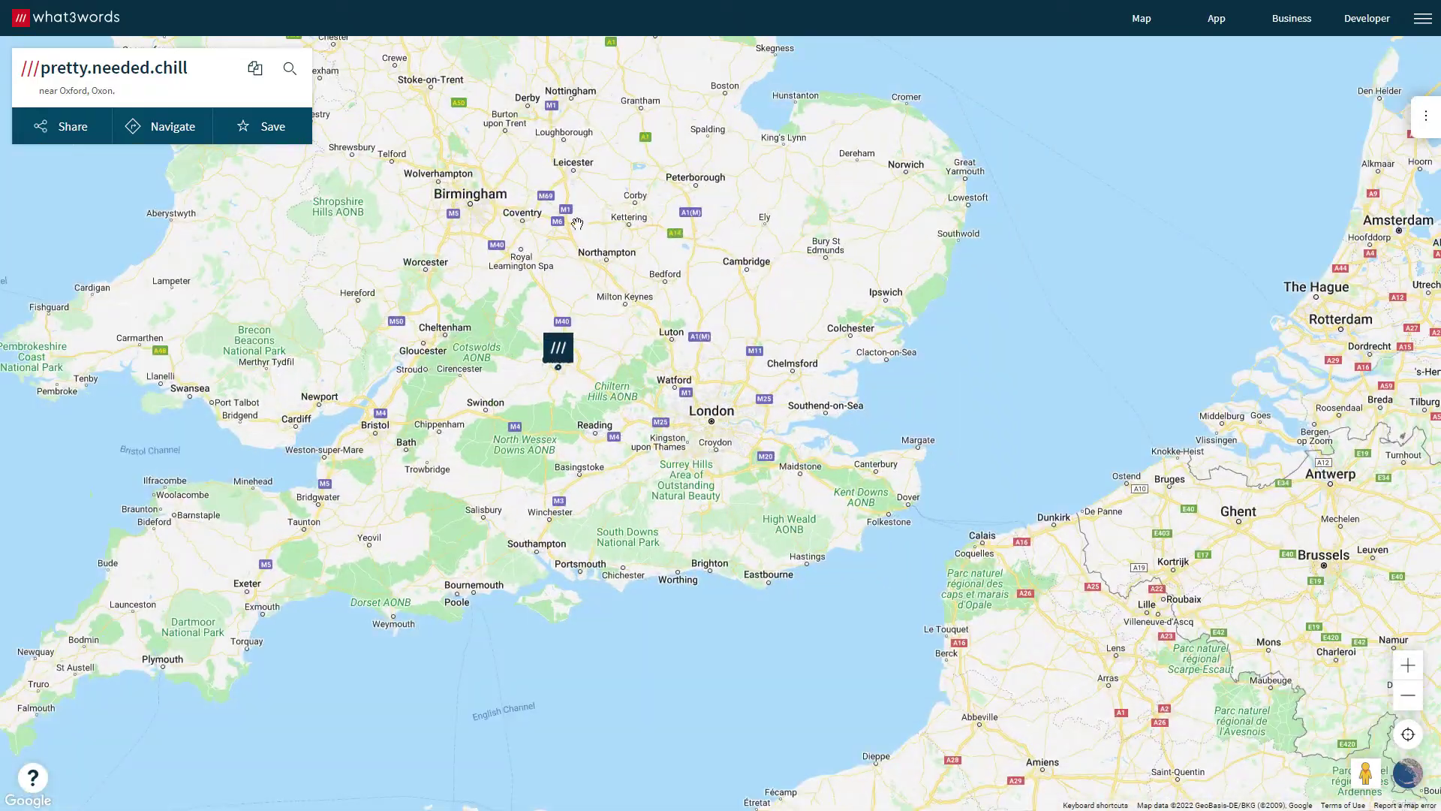
{"action": "left_click_drag", "start_coordinate": [522, 194], "coordinate": [590, 303]}
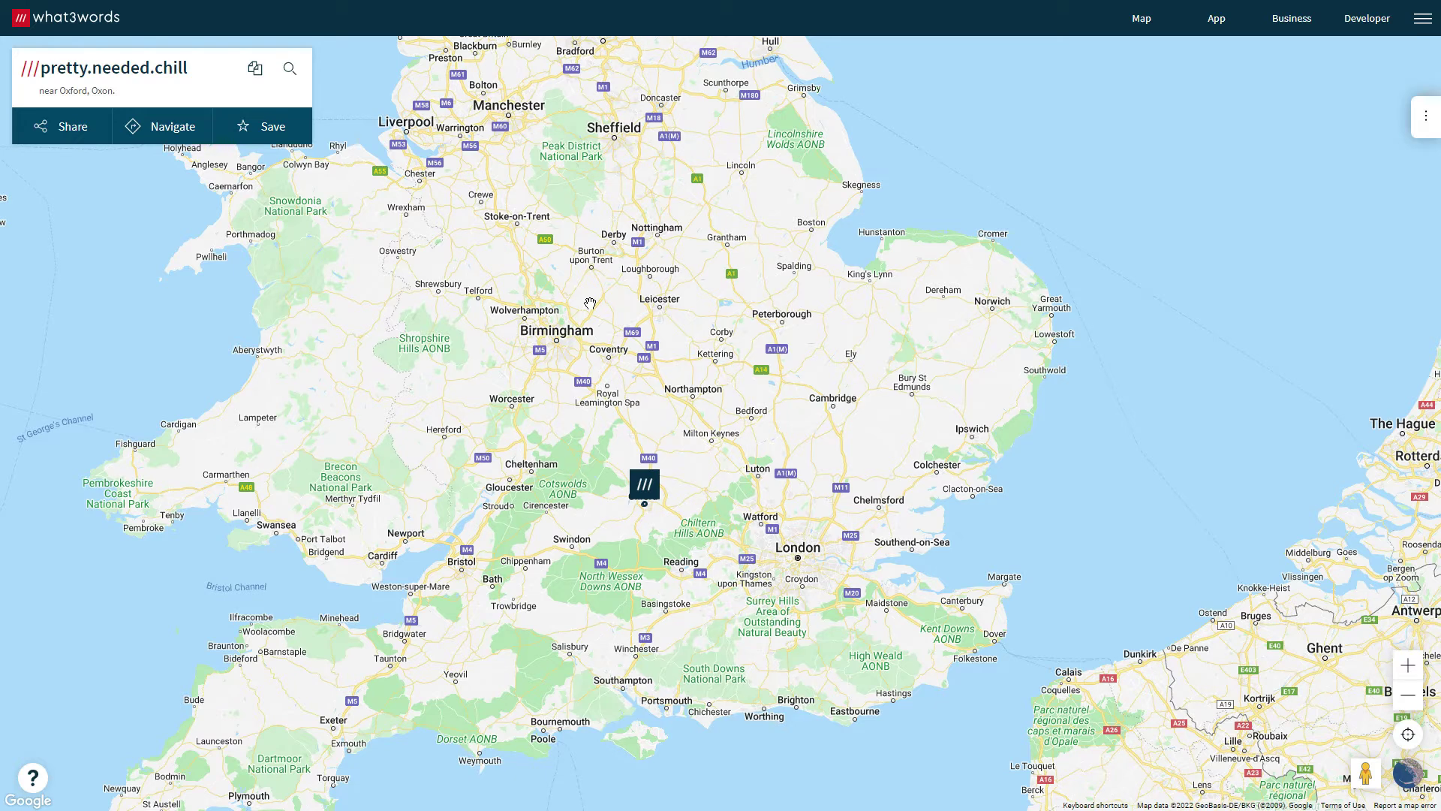
{"action": "left_click", "coordinate": [590, 304]}
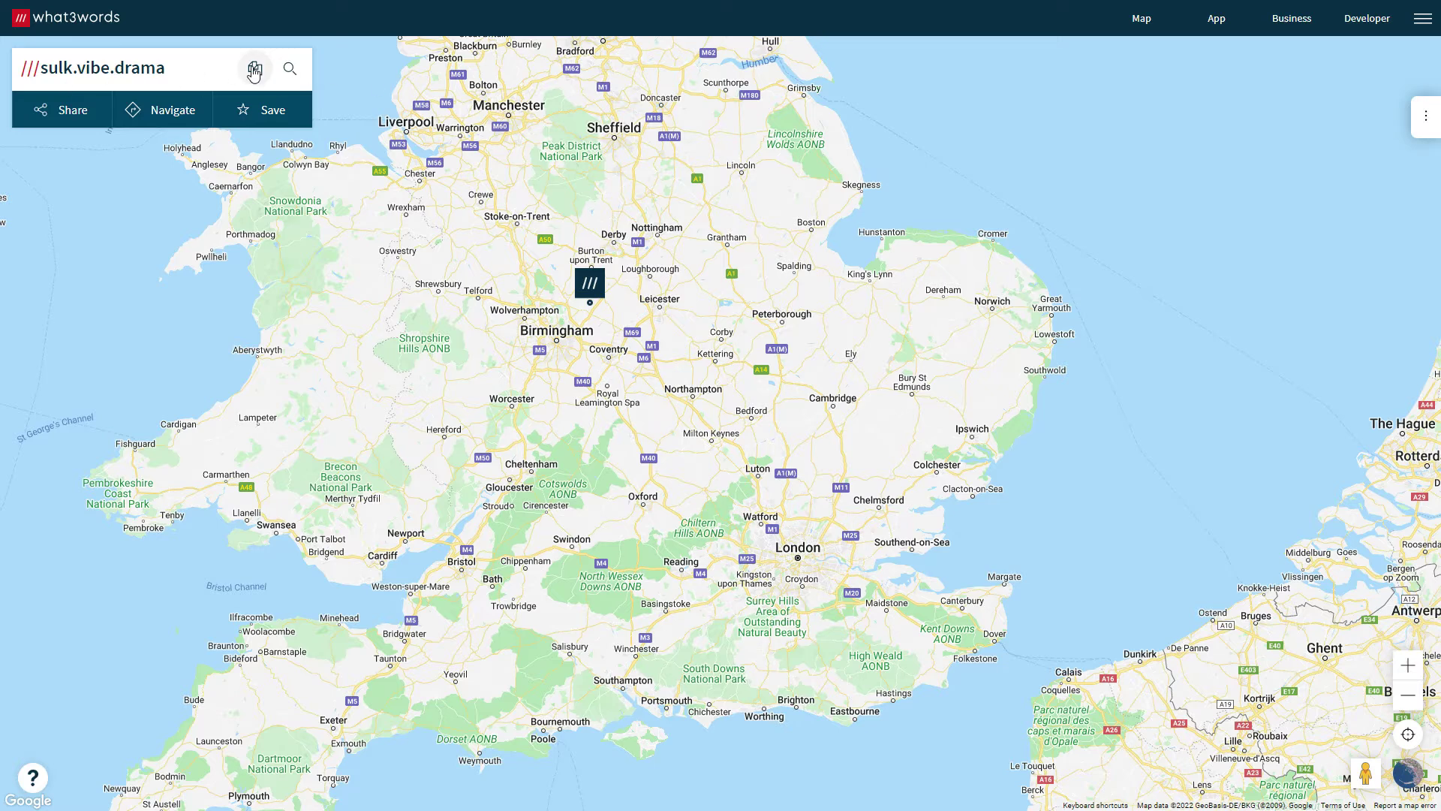
{"action": "left_click", "coordinate": [254, 71]}
Paste sulk.vibe.drama into Dronedesk's what3words field so postcode and coordinates auto-fill
{"action": "key", "text": "F11"}
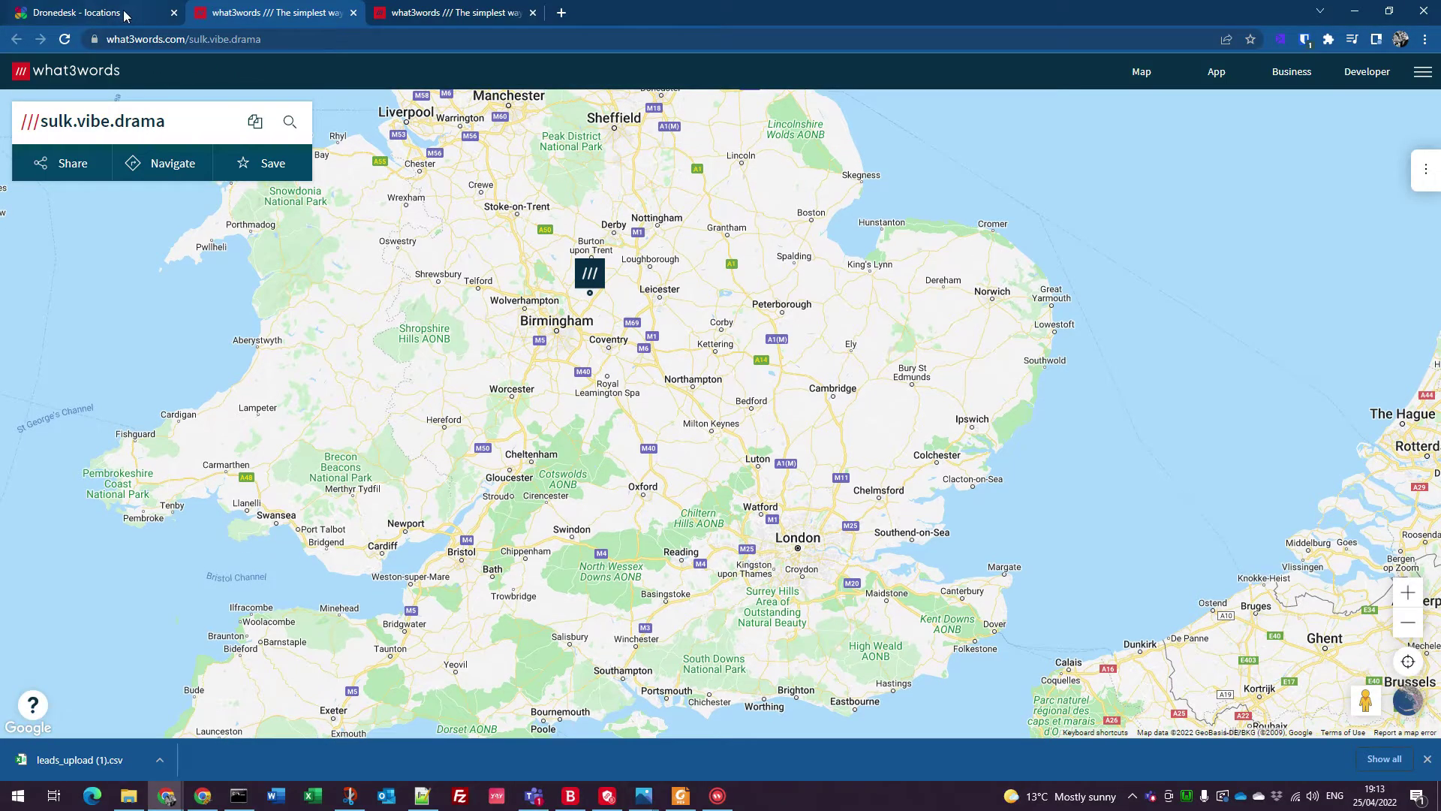
{"action": "left_click", "coordinate": [110, 12]}
{"action": "key", "text": "F11"}
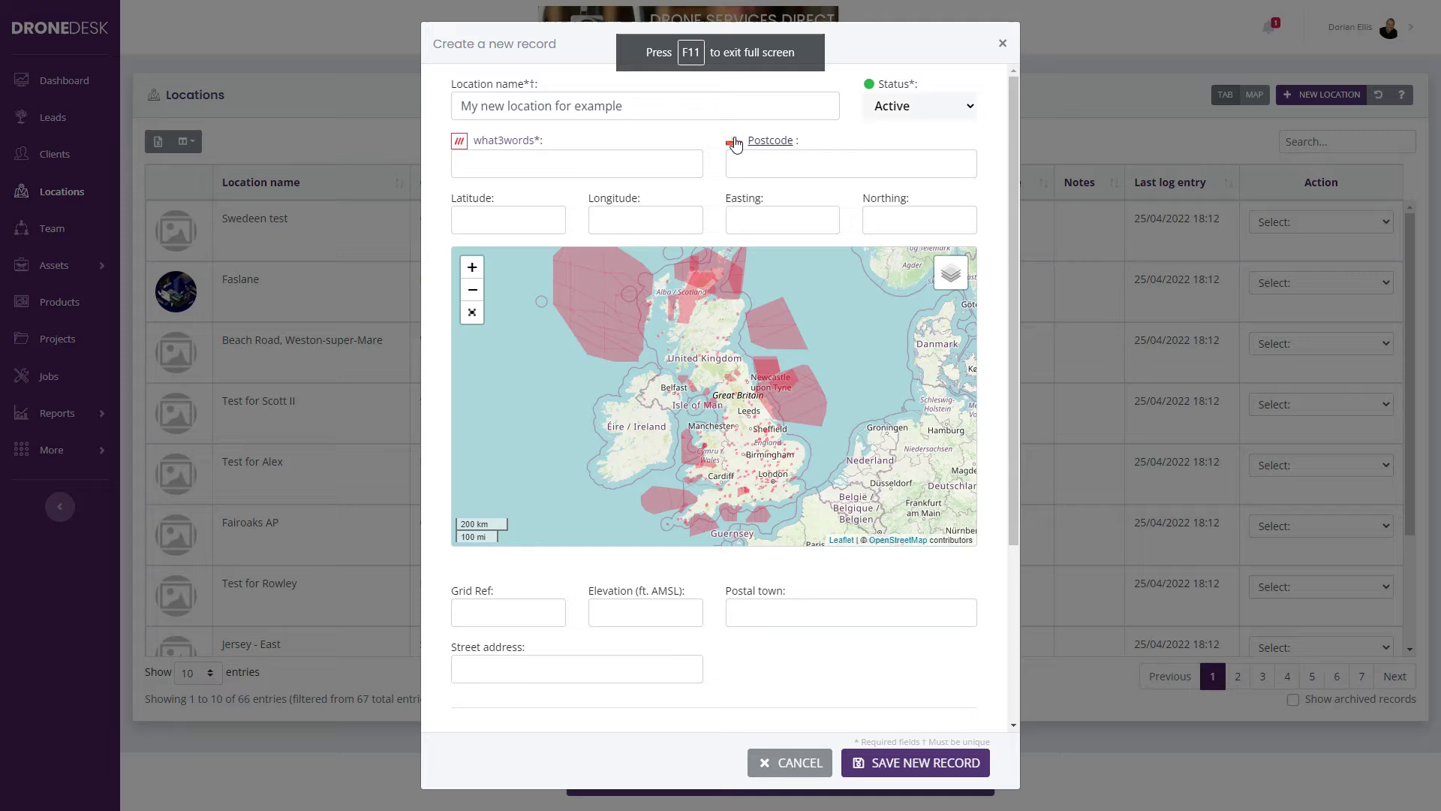
{"action": "left_click", "coordinate": [545, 158]}
{"action": "key", "text": "ctrl+v"}
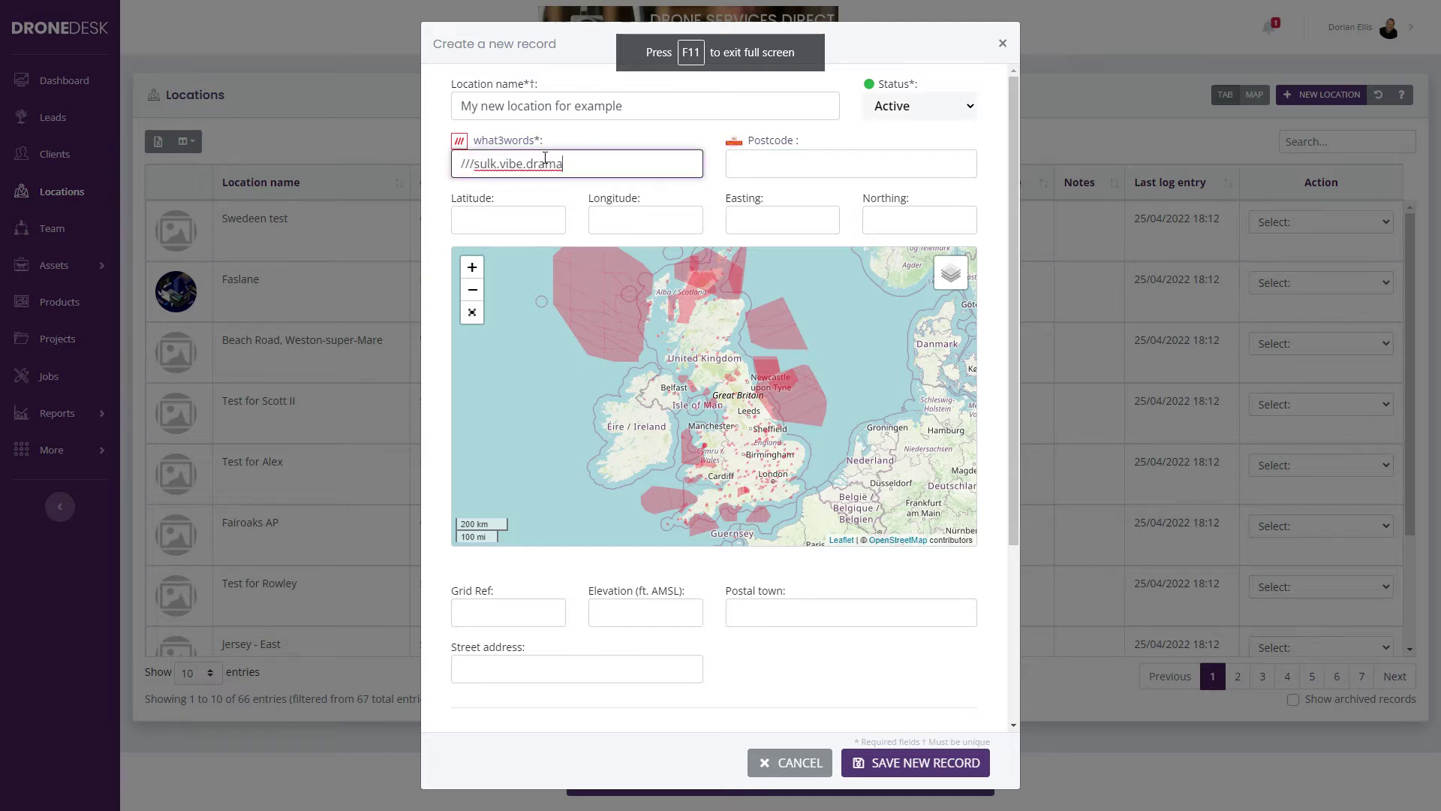
{"action": "key", "text": "Tab"}
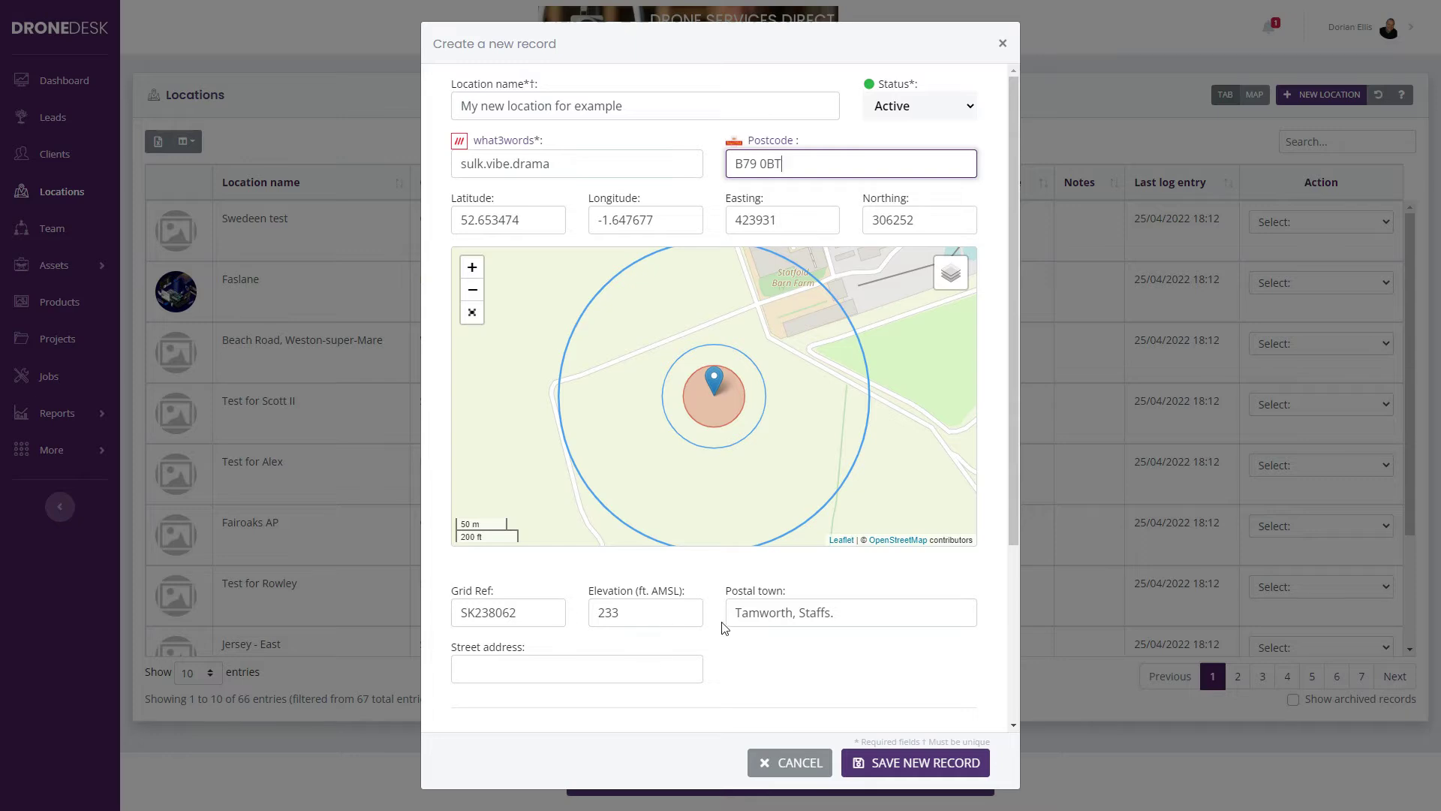
Enable the extra map layers, then zoom out and pan to frame the nearby power-line hazard
{"action": "scroll", "coordinate": [843, 653], "scroll_direction": "down", "scroll_amount": 1}
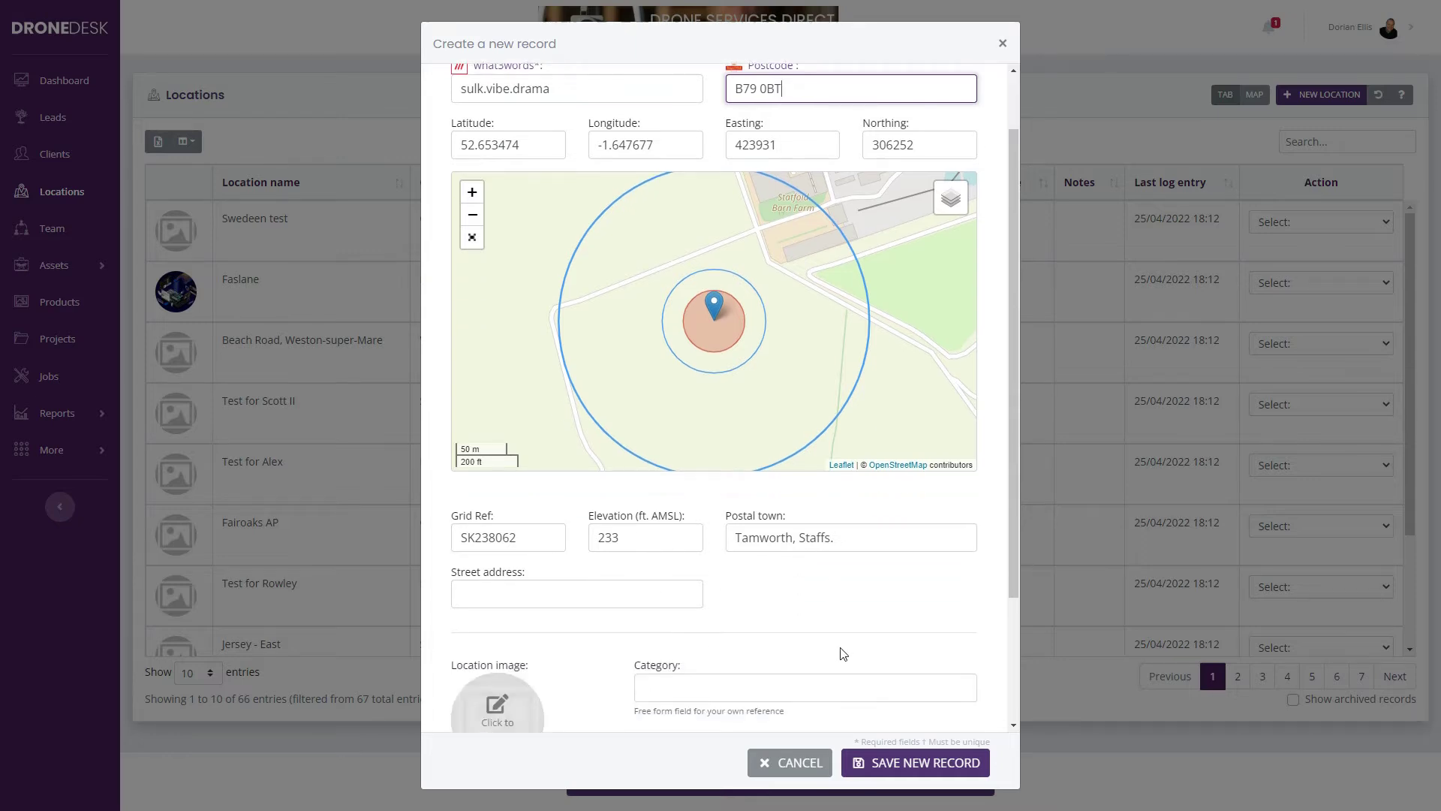
{"action": "scroll", "coordinate": [843, 653], "scroll_direction": "up", "scroll_amount": 1}
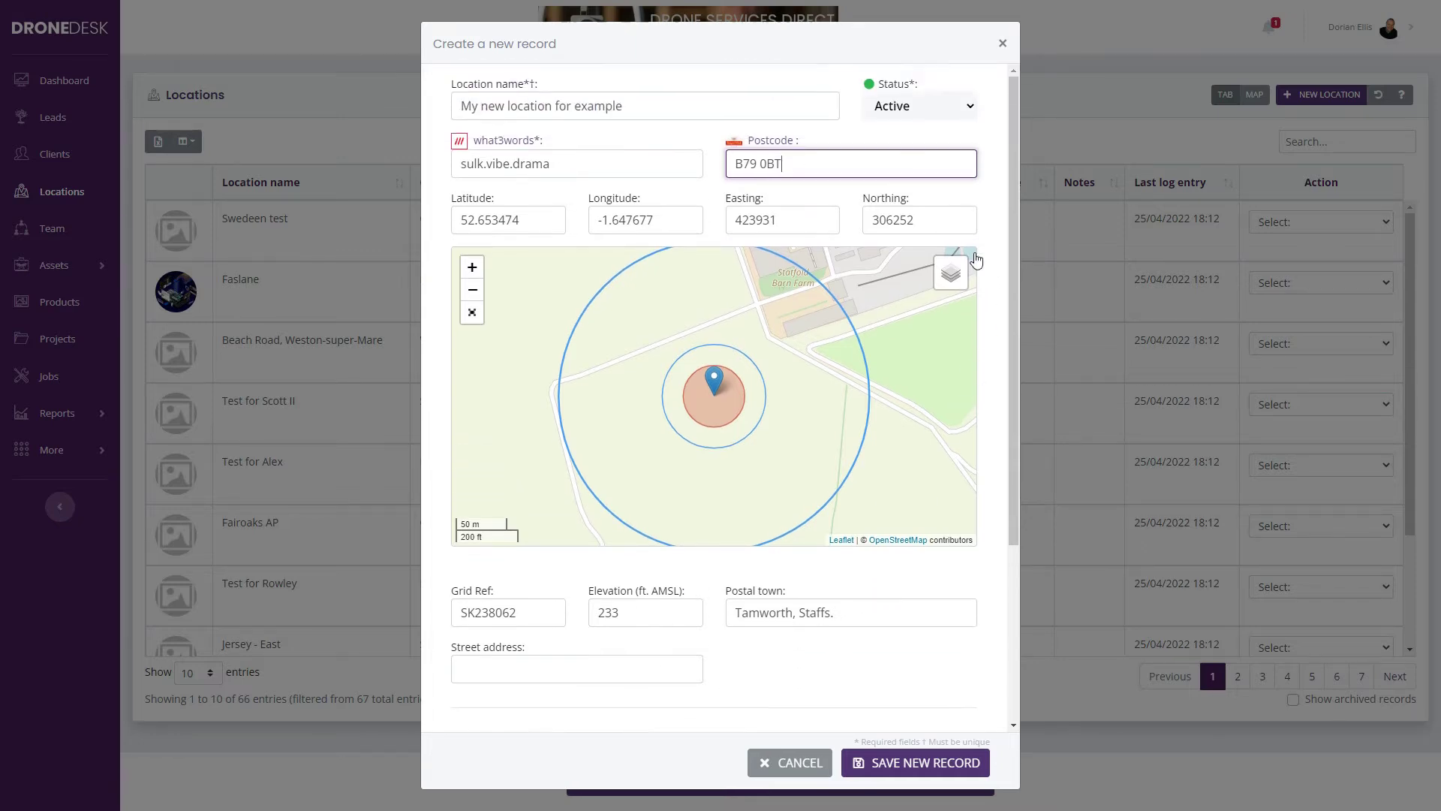
{"action": "mouse_move", "coordinate": [944, 280]}
{"action": "left_click", "coordinate": [900, 331]}
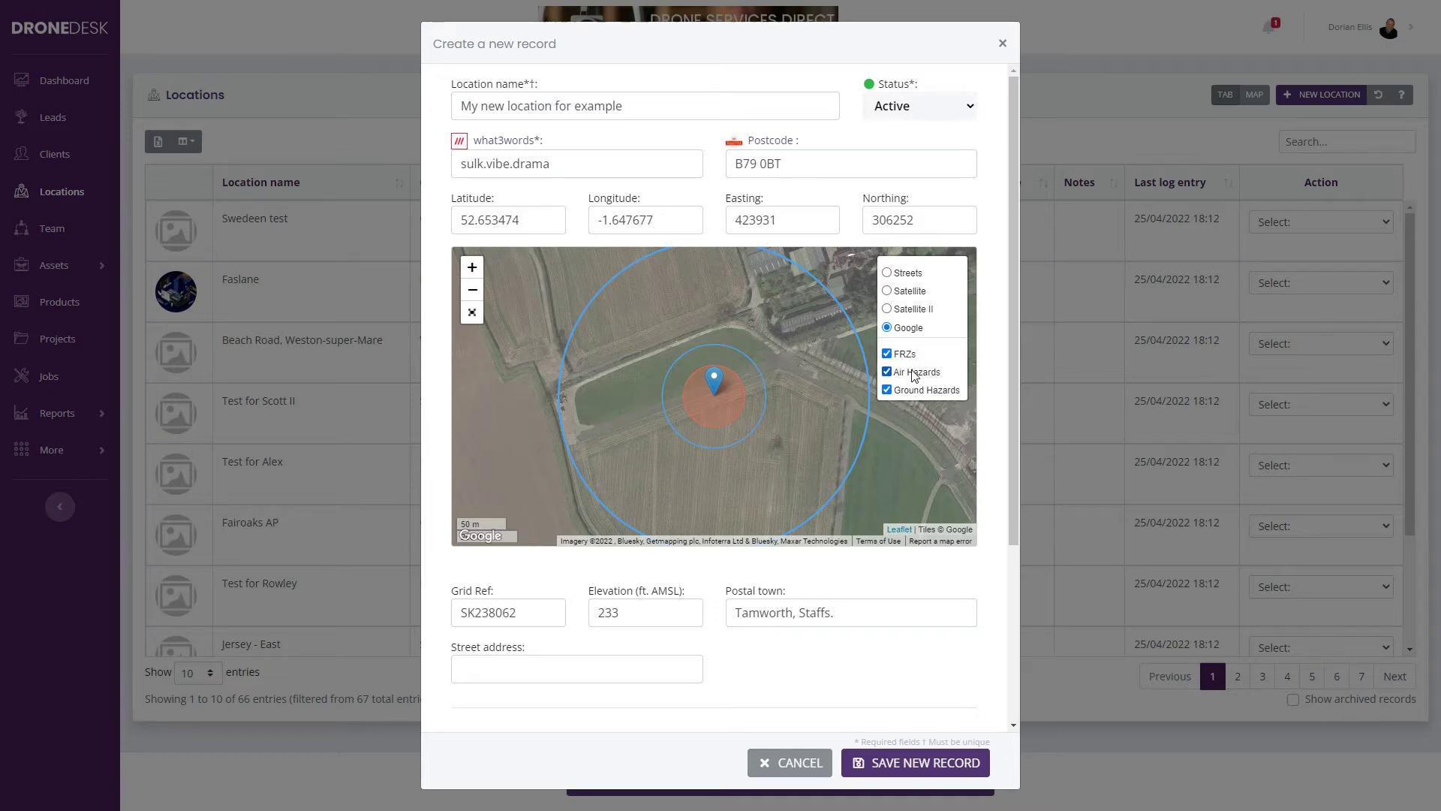
{"action": "scroll", "coordinate": [814, 399], "scroll_direction": "down", "scroll_amount": 1}
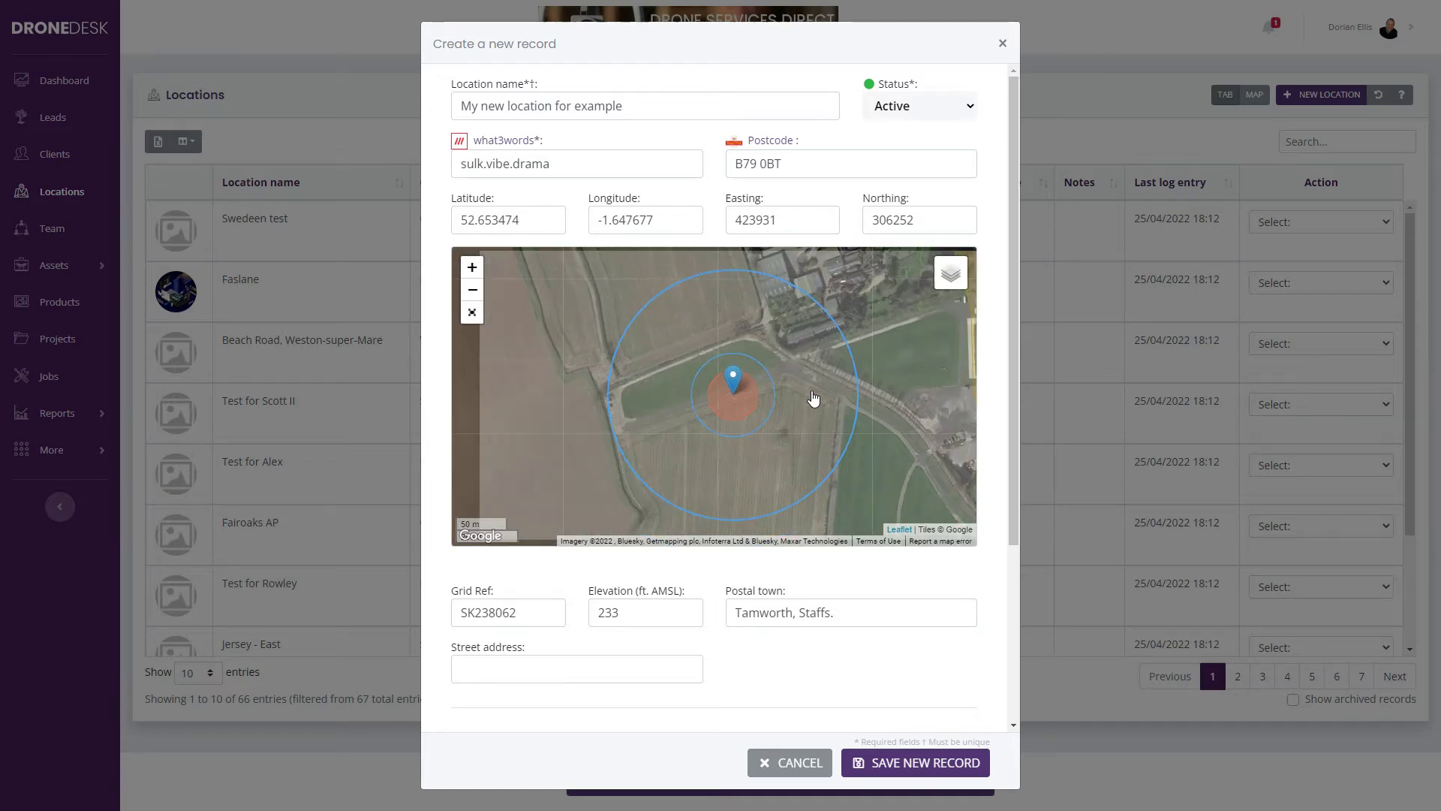
{"action": "scroll", "coordinate": [814, 399], "scroll_direction": "down", "scroll_amount": 1}
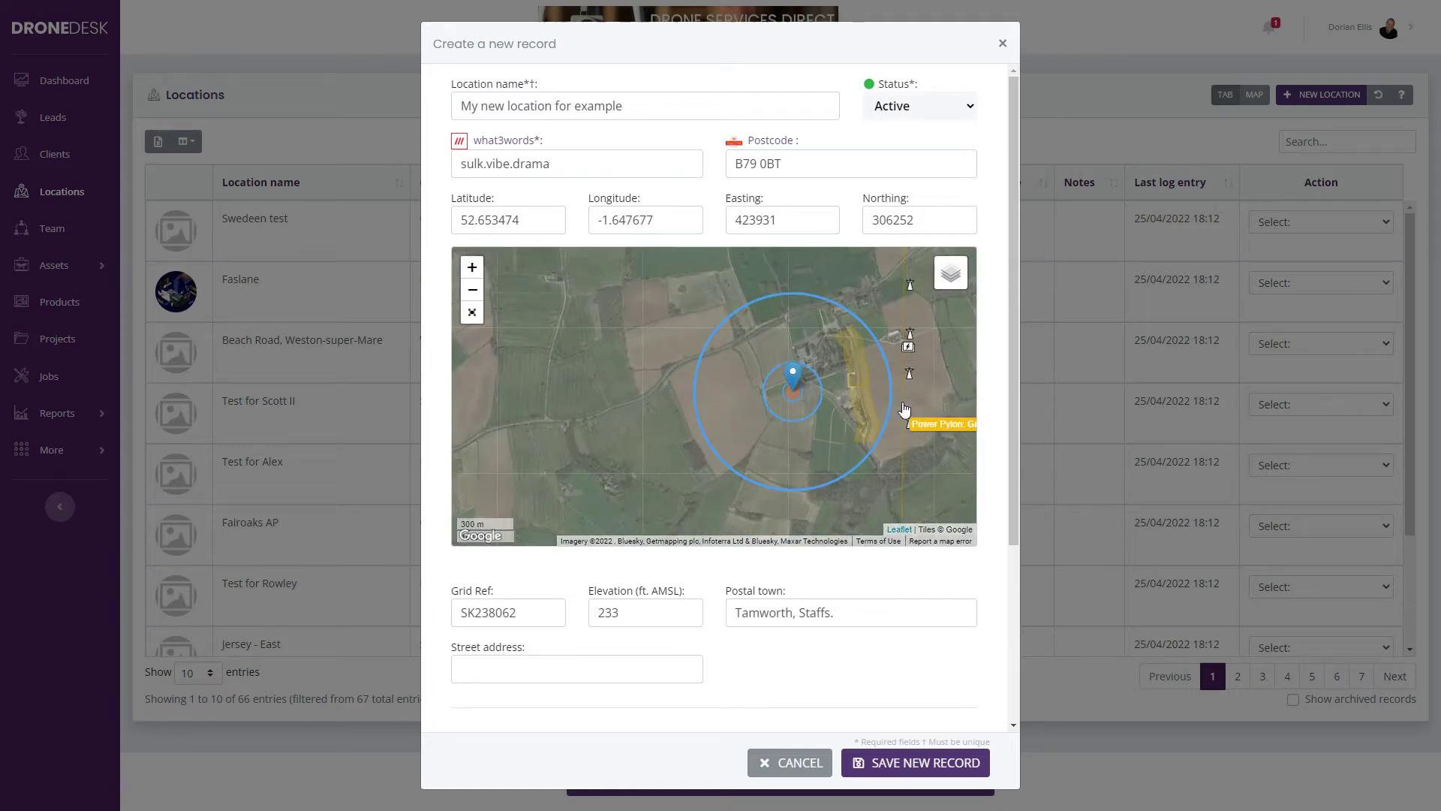
{"action": "left_click_drag", "start_coordinate": [818, 430], "coordinate": [767, 433]}
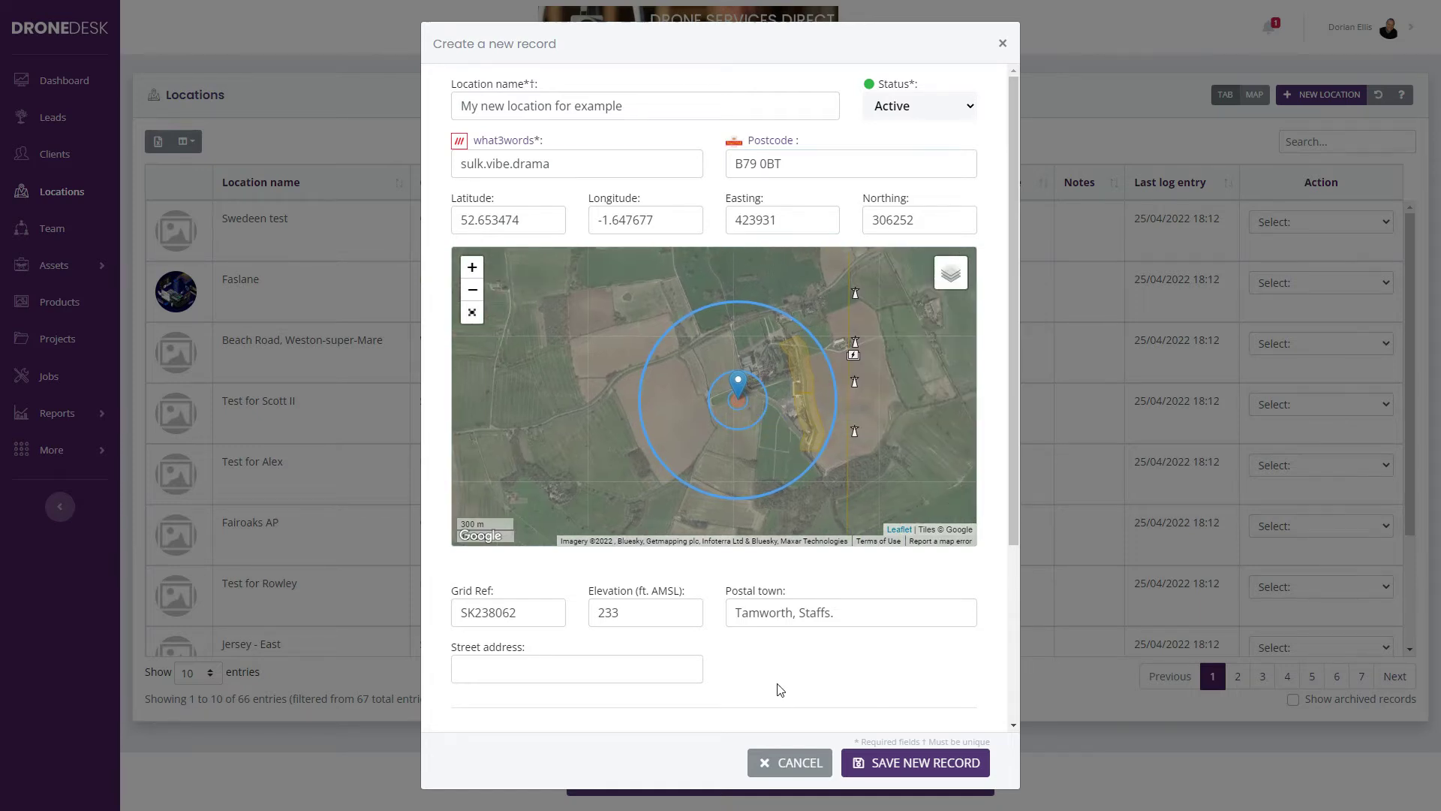
{"action": "scroll", "coordinate": [778, 694], "scroll_direction": "down", "scroll_amount": 3}
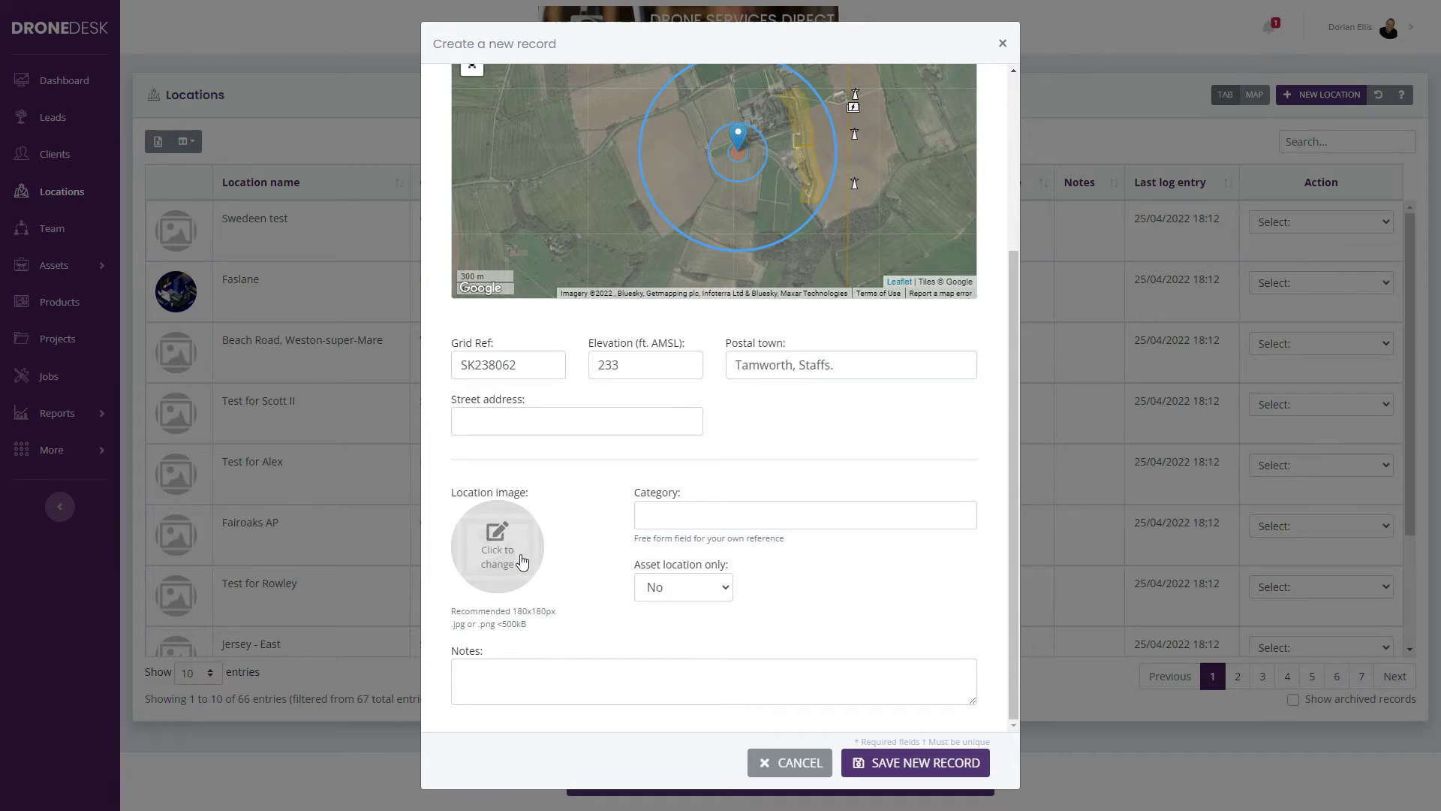
{"action": "left_click", "coordinate": [729, 516]}
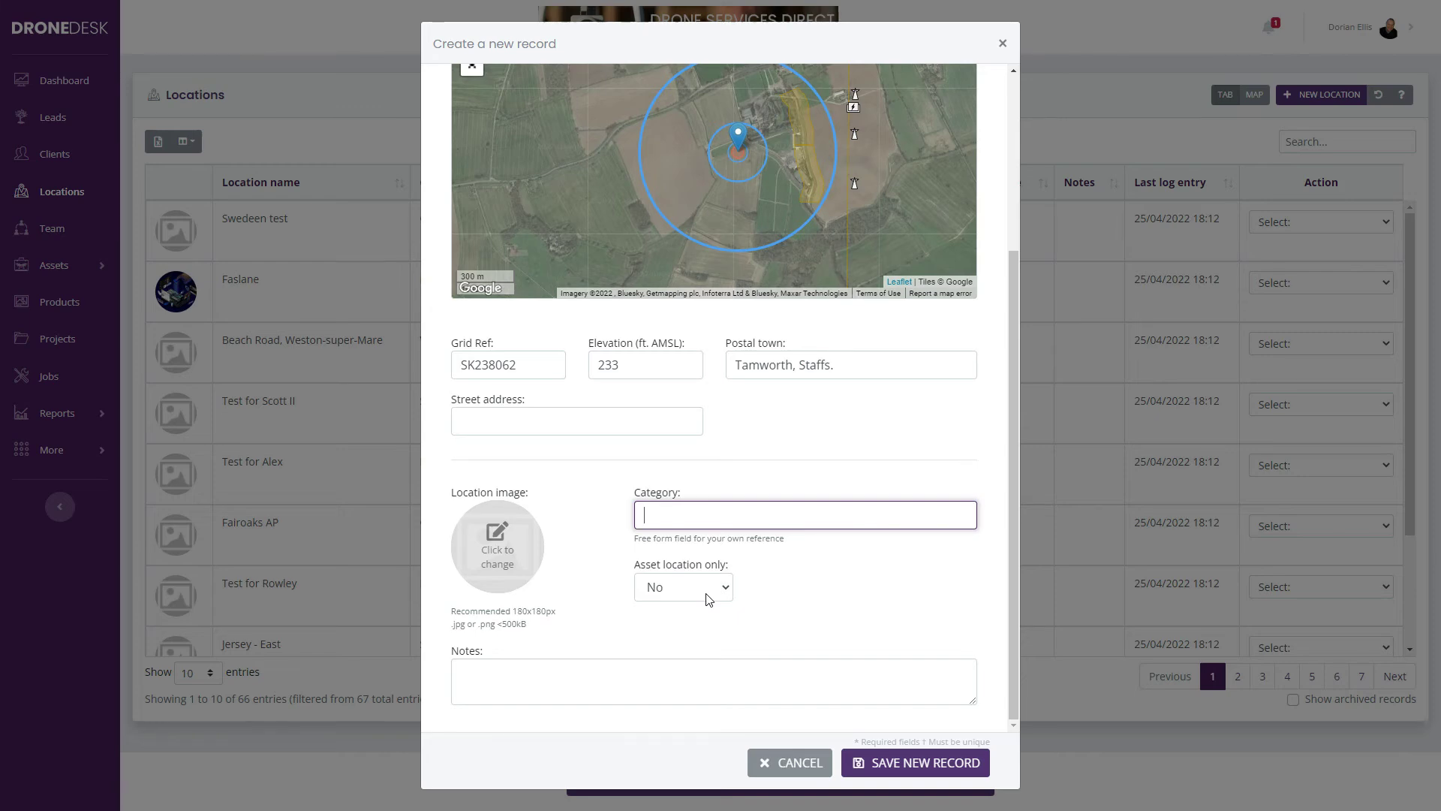
{"action": "scroll", "coordinate": [873, 621], "scroll_direction": "up", "scroll_amount": 3}
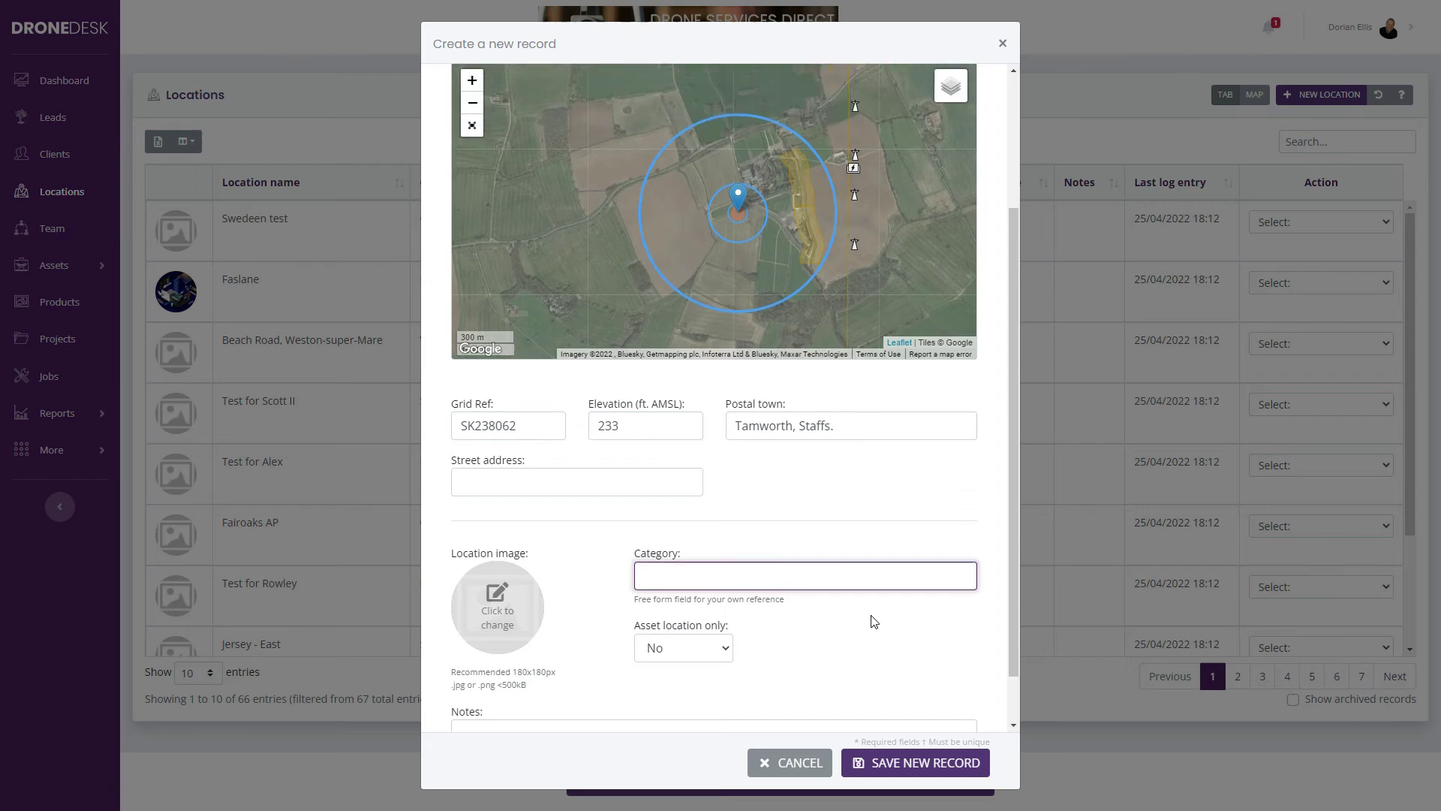
{"action": "scroll", "coordinate": [743, 394], "scroll_direction": "up", "scroll_amount": 1}
{"action": "scroll", "coordinate": [744, 394], "scroll_direction": "up", "scroll_amount": 2}
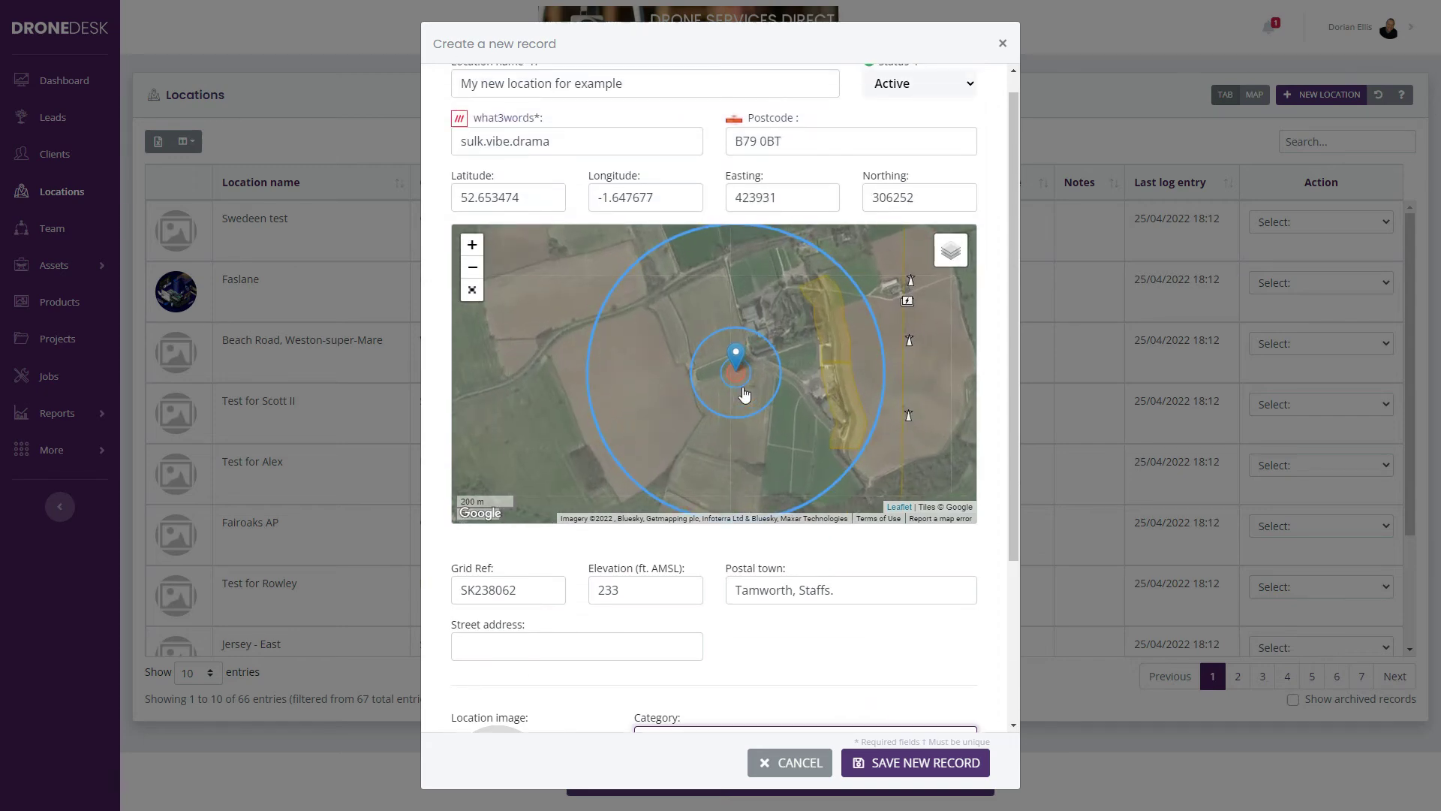
{"action": "scroll", "coordinate": [770, 410], "scroll_direction": "down", "scroll_amount": 5}
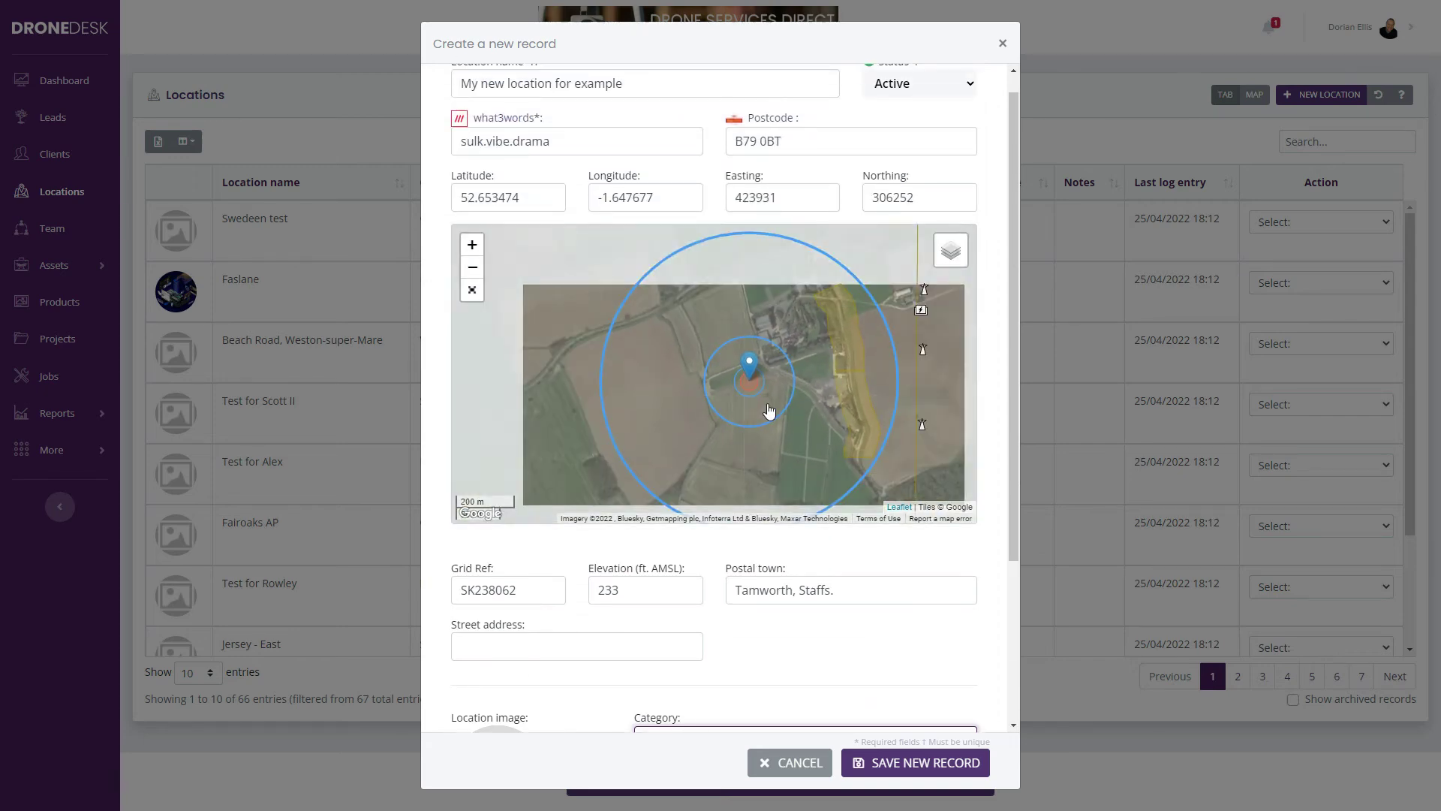
{"action": "scroll", "coordinate": [774, 409], "scroll_direction": "down", "scroll_amount": 2}
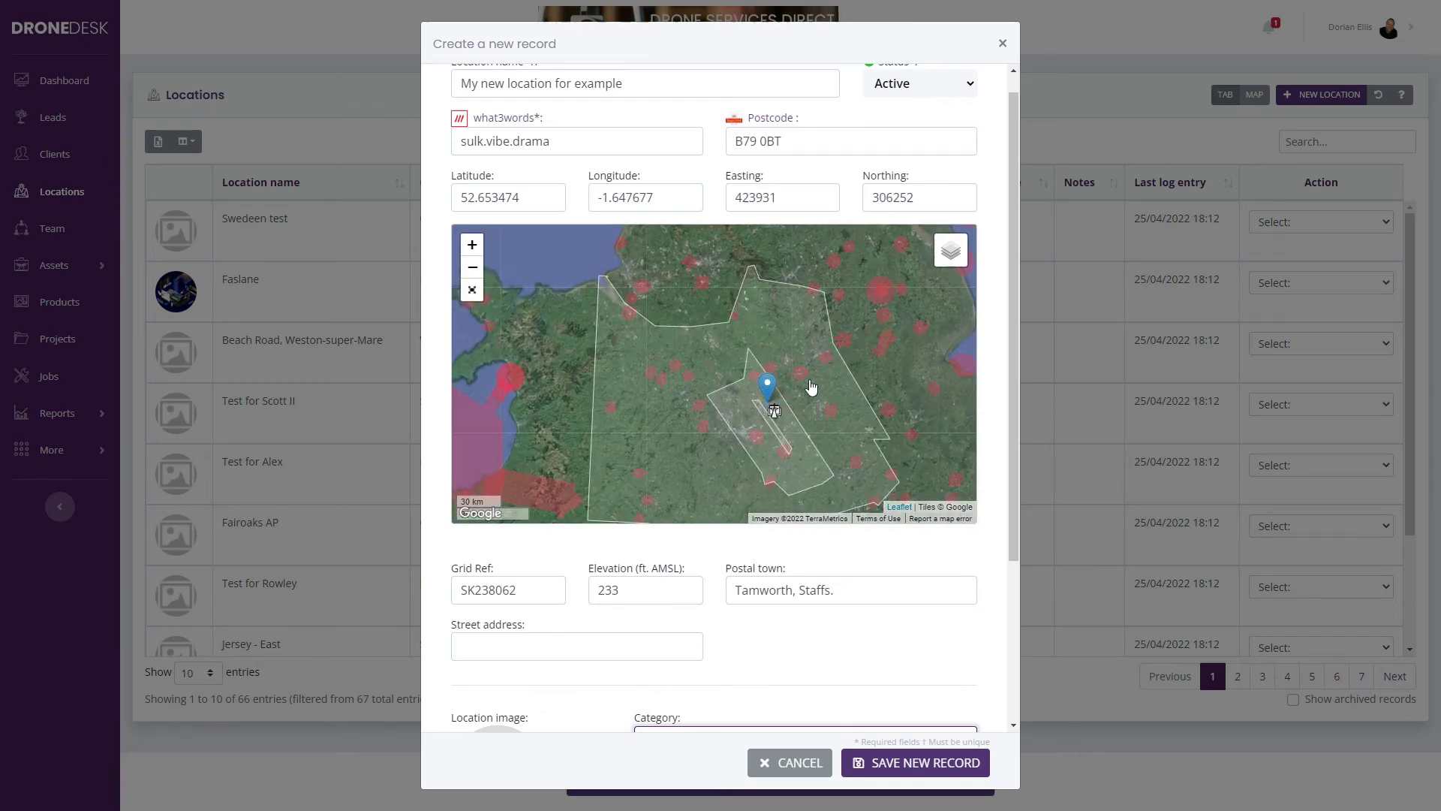
{"action": "mouse_move", "coordinate": [951, 251]}
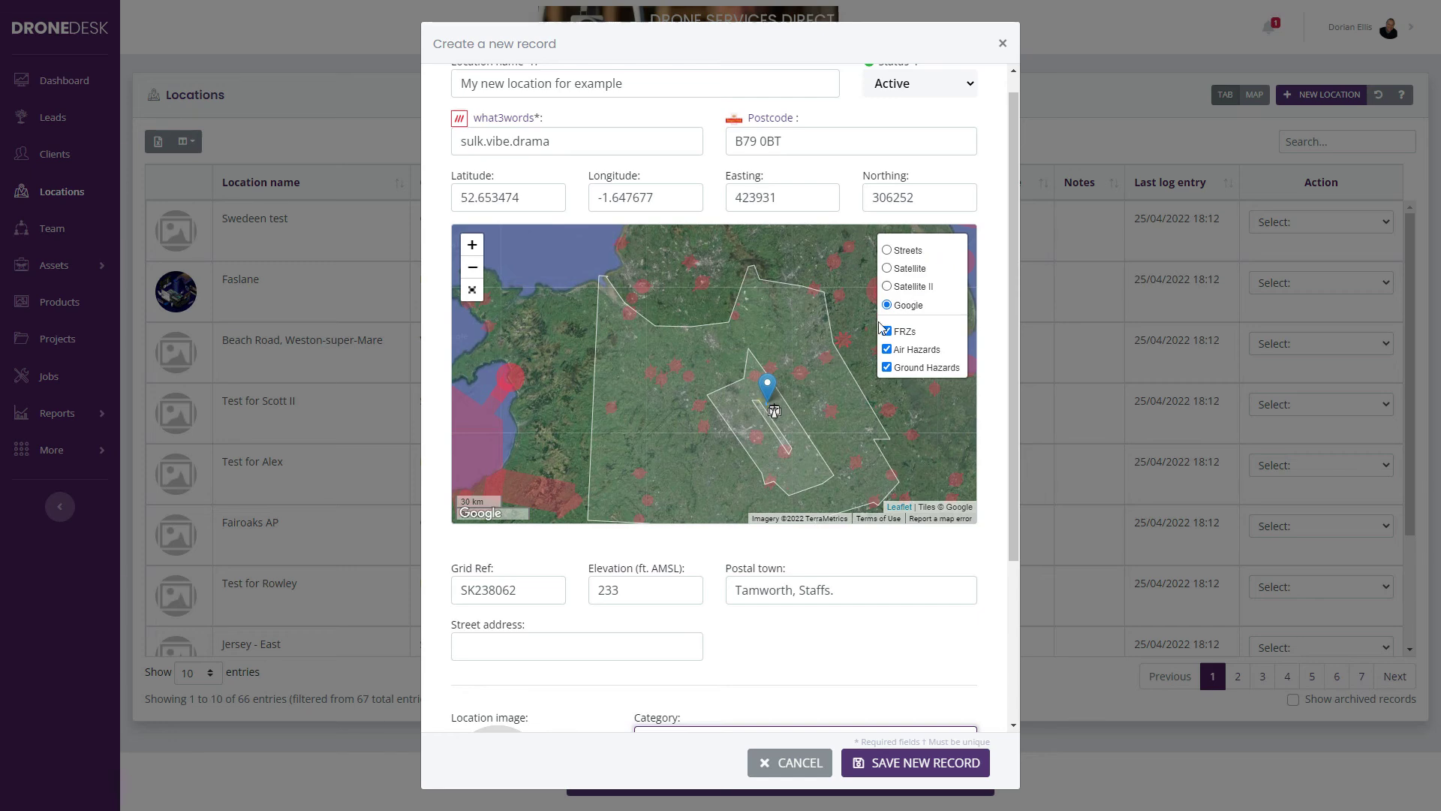
{"action": "left_click", "coordinate": [855, 347]}
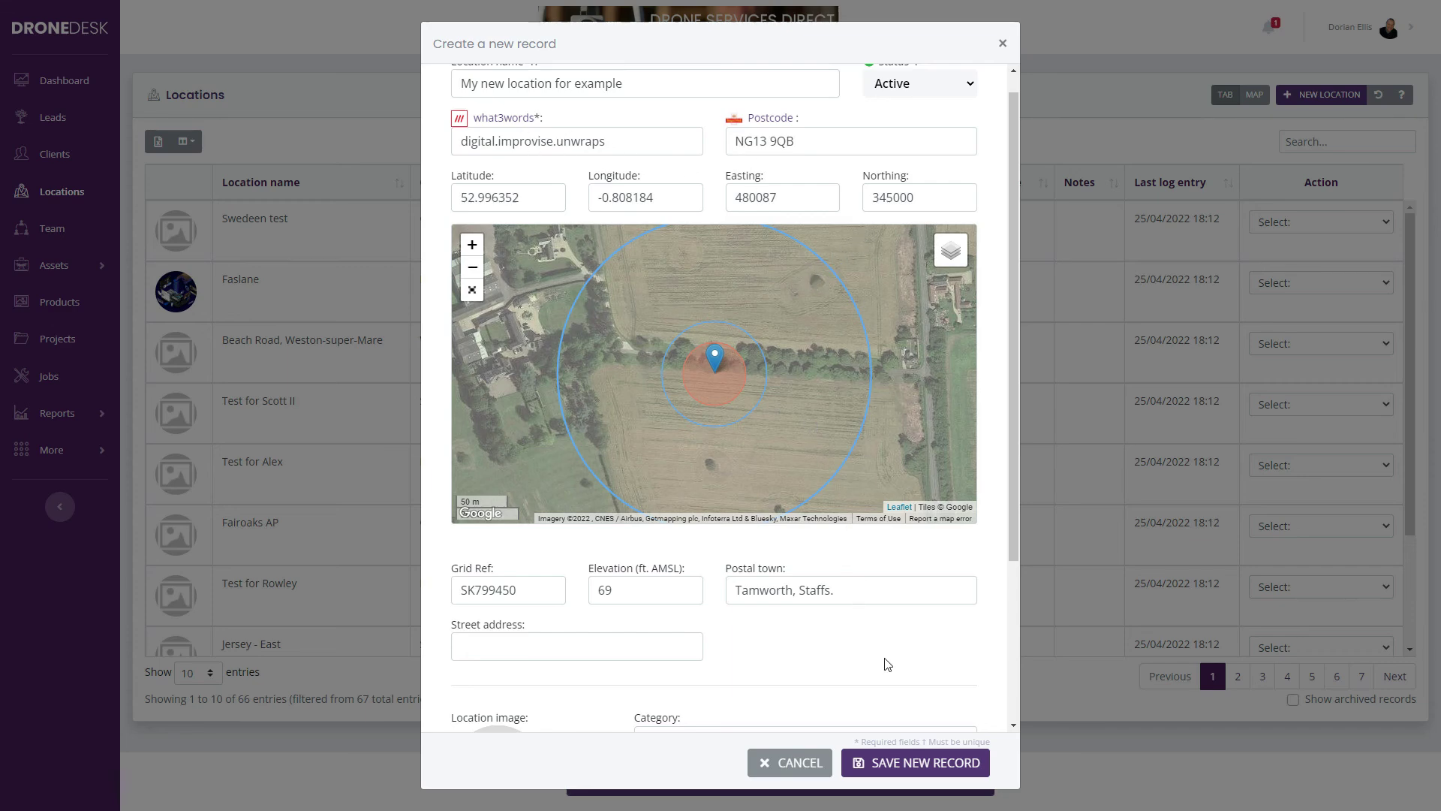
{"action": "scroll", "coordinate": [885, 664], "scroll_direction": "down", "scroll_amount": 1}
{"action": "scroll", "coordinate": [886, 673], "scroll_direction": "down", "scroll_amount": 2}
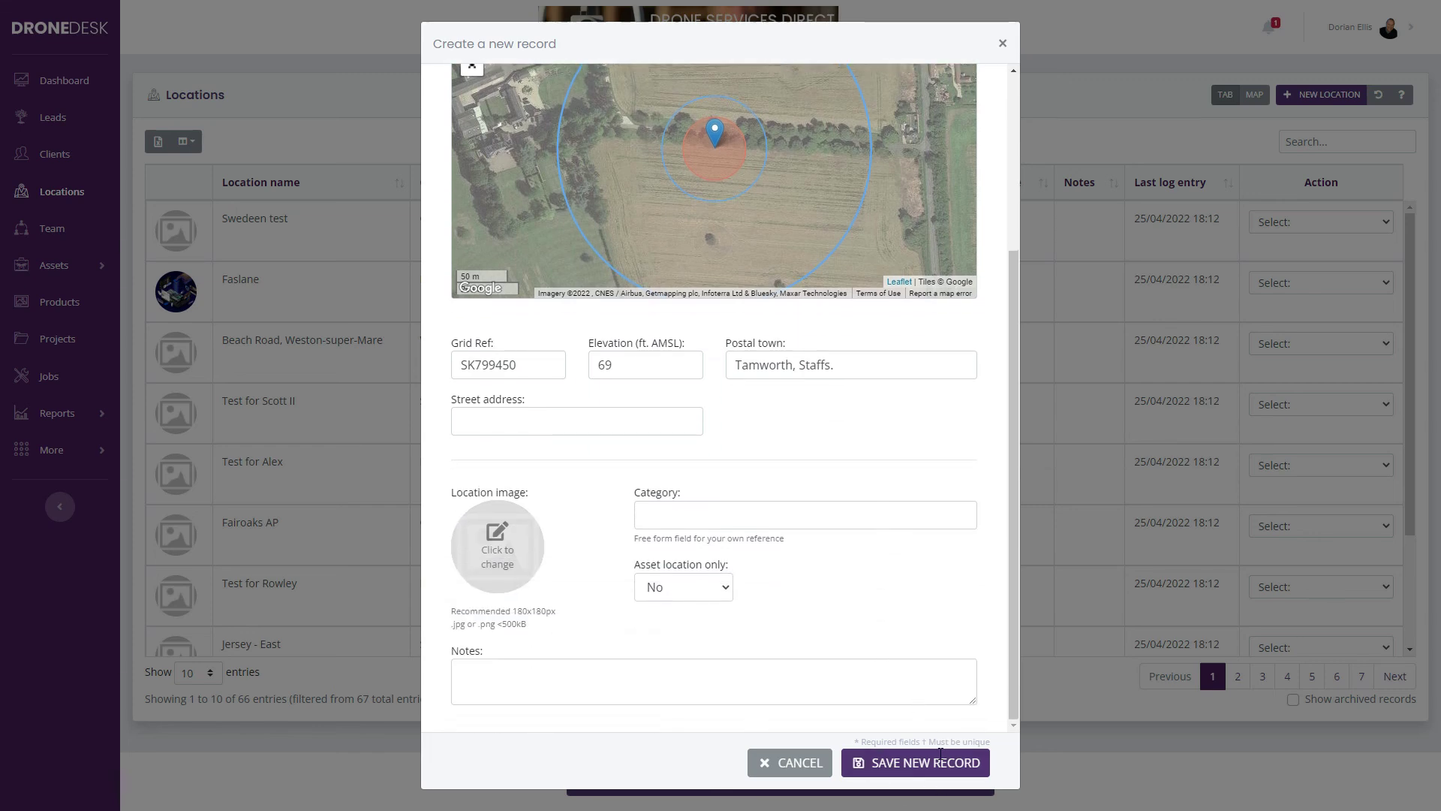
Save the record, close the confirmation, and check the new row's Action menu
{"action": "left_click", "coordinate": [931, 764]}
{"action": "left_click", "coordinate": [957, 764]}
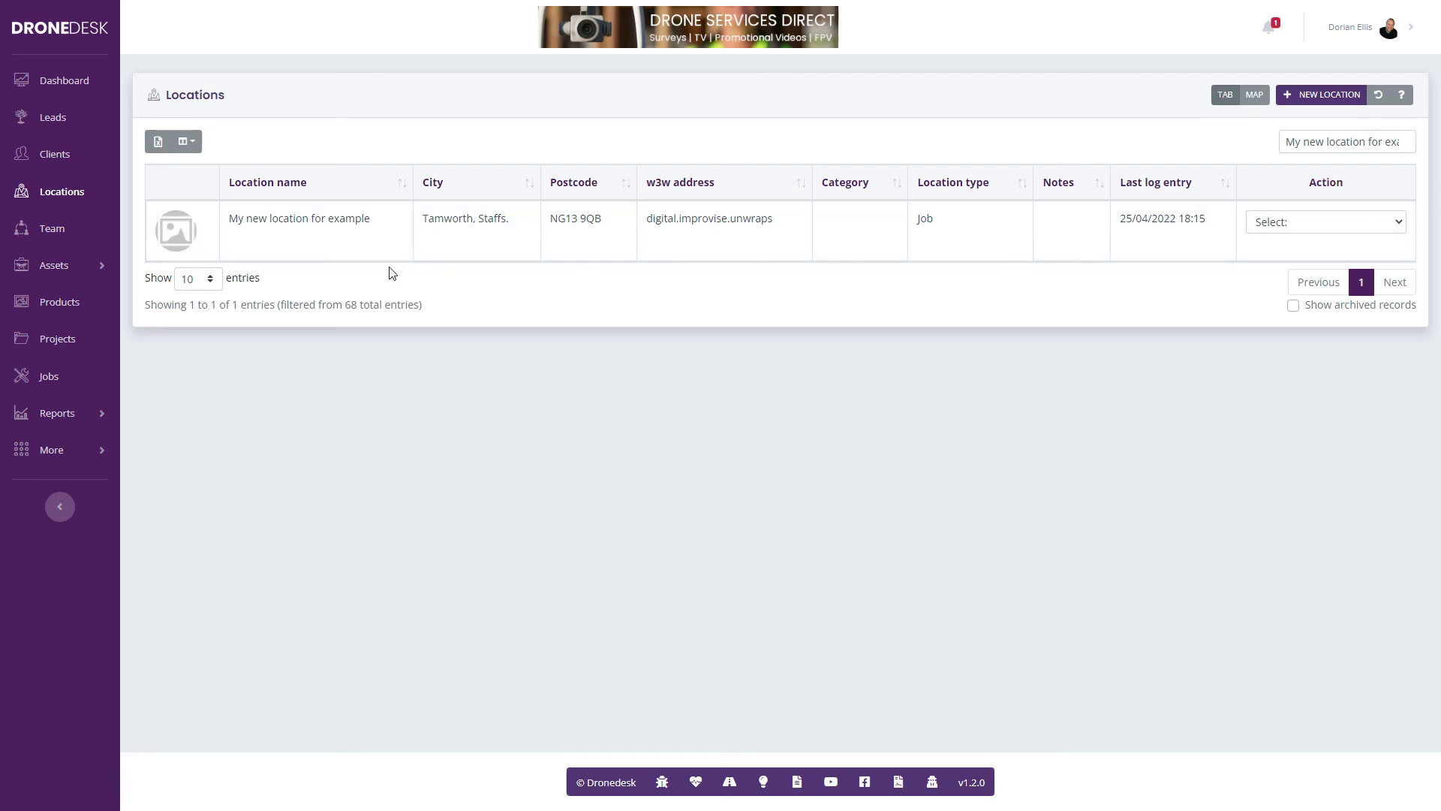
{"action": "left_click", "coordinate": [1305, 222]}
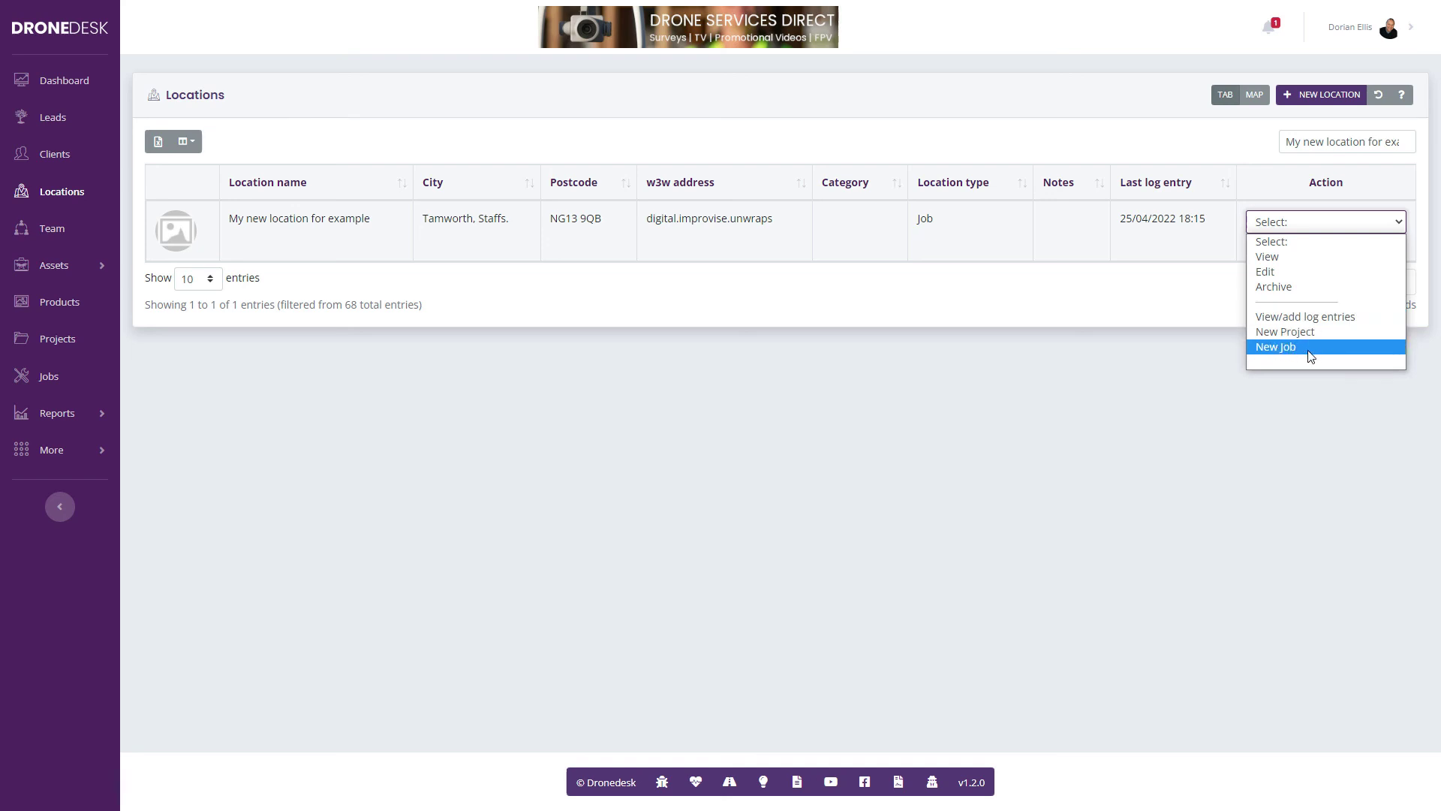
{"action": "left_click", "coordinate": [1130, 299]}
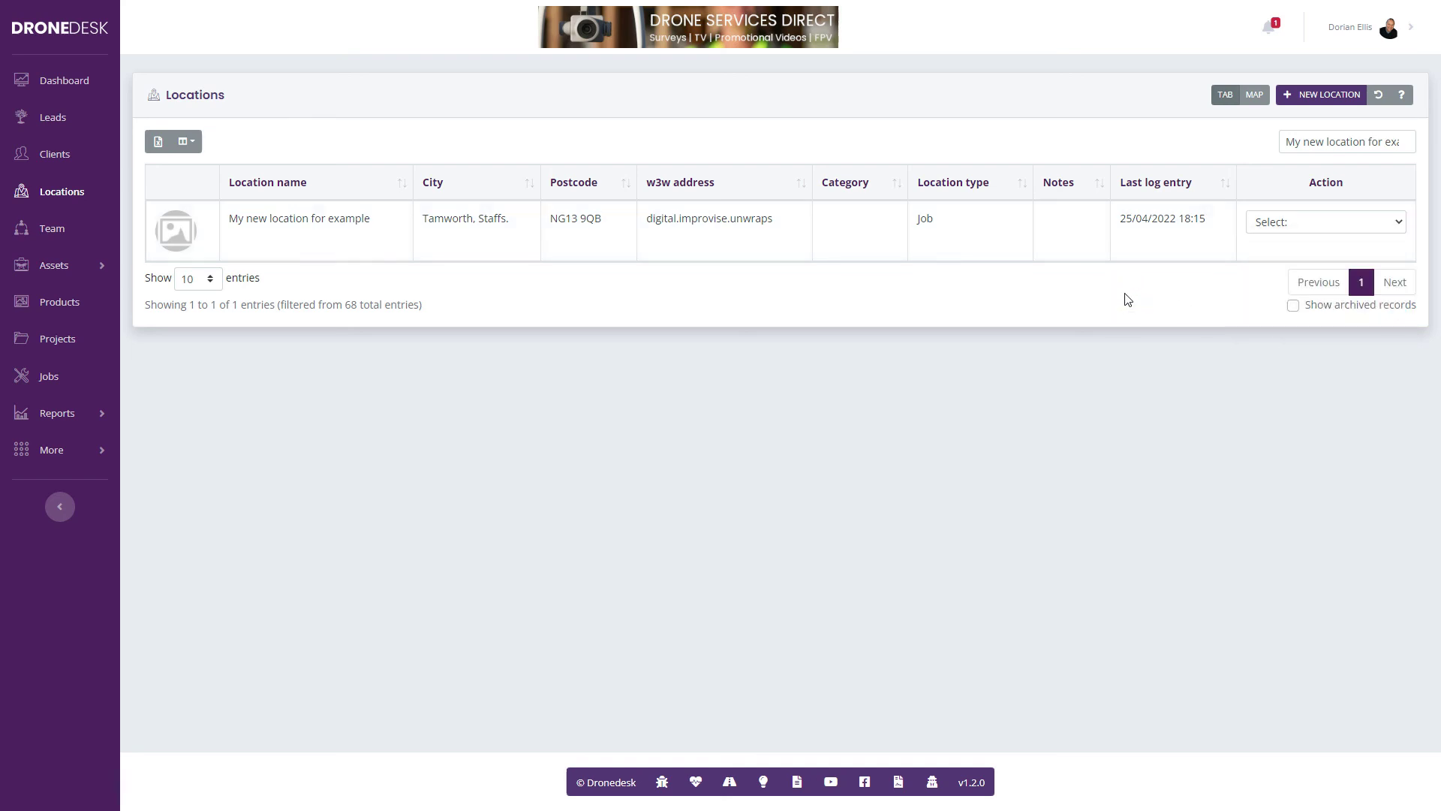